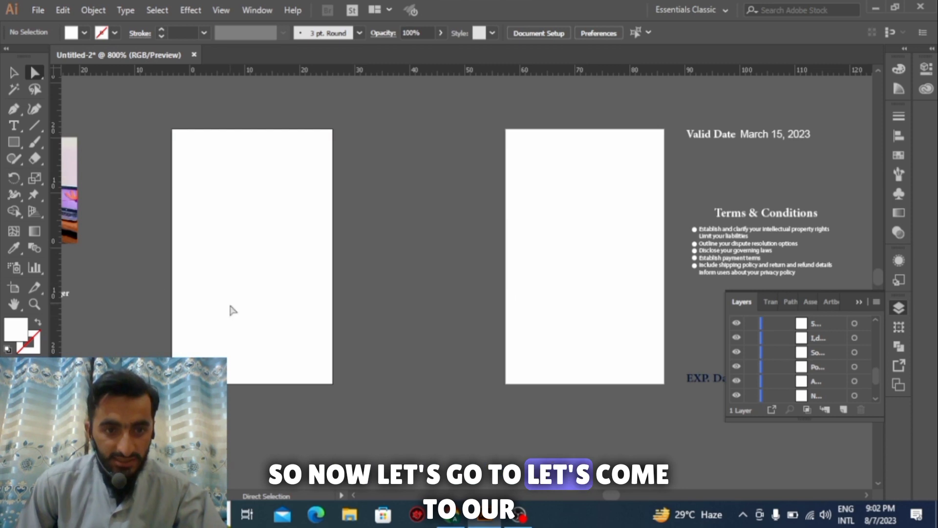
Step: Draw a rectangle covering the whole first artboard and fill it with a very dark navy blue
{"action": "scroll", "coordinate": [148, 321], "scroll_direction": "left", "scroll_amount": 5}
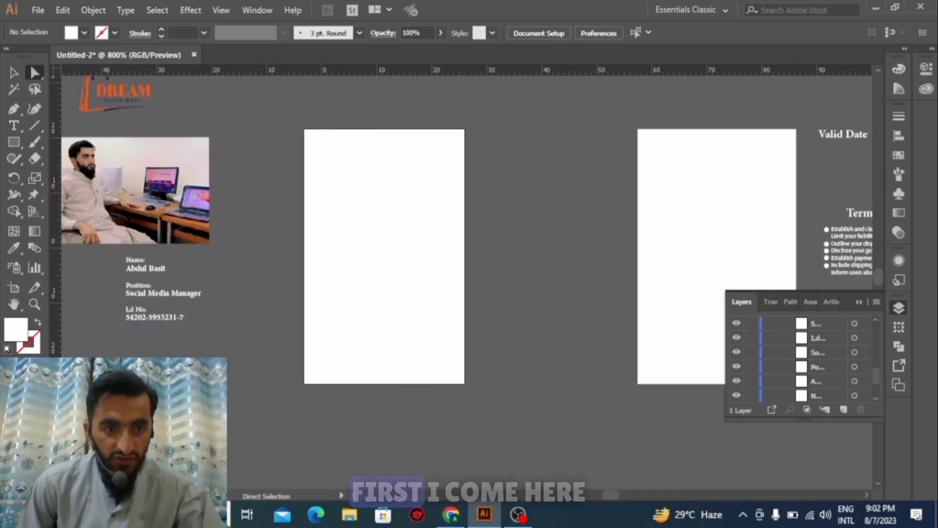
{"action": "scroll", "coordinate": [455, 225], "scroll_direction": "right", "scroll_amount": 4}
{"action": "left_click", "coordinate": [13, 142]}
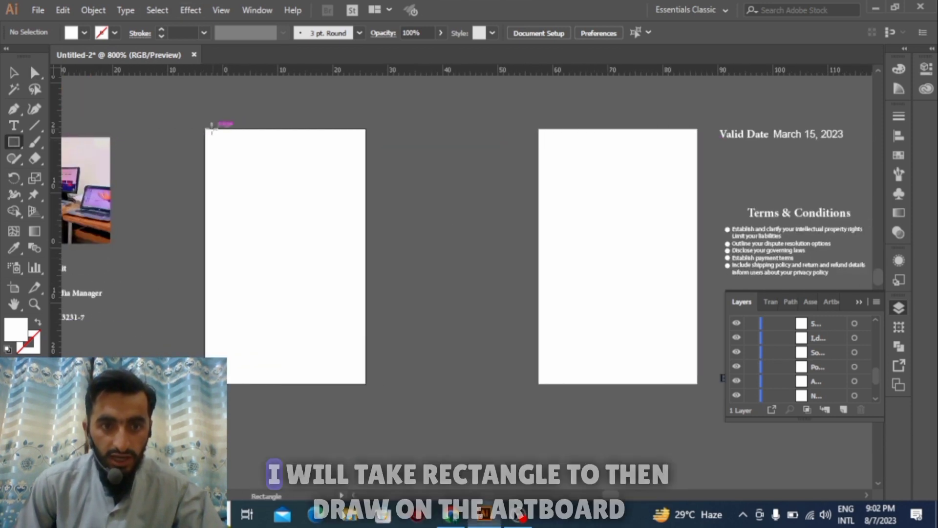
{"action": "left_click_drag", "start_coordinate": [205, 129], "coordinate": [366, 384]}
{"action": "double_click", "coordinate": [15, 338]}
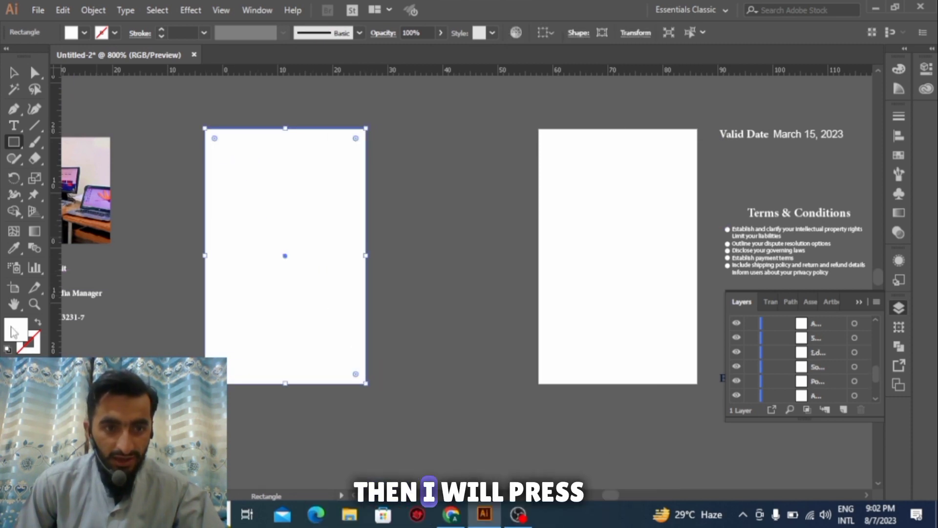
{"action": "left_click_drag", "start_coordinate": [754, 167], "coordinate": [755, 167]}
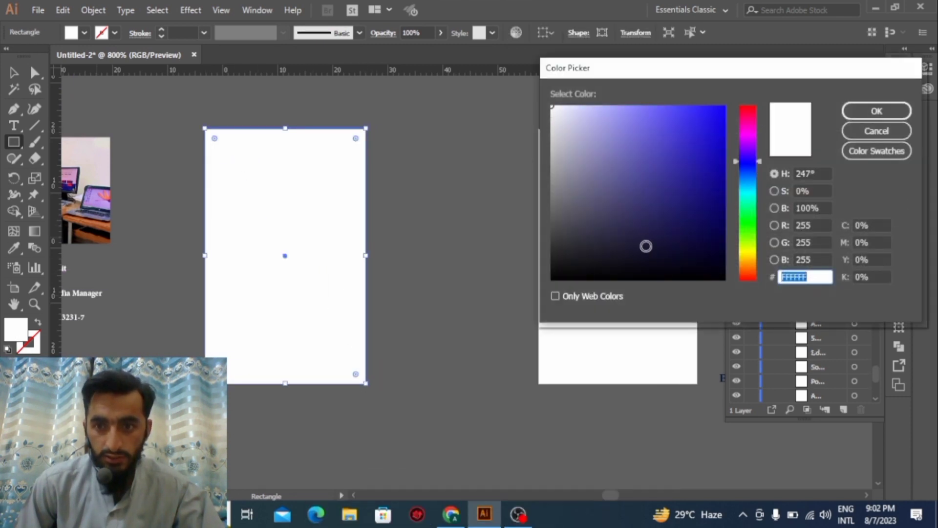
{"action": "left_click_drag", "start_coordinate": [717, 245], "coordinate": [726, 245]}
{"action": "left_click", "coordinate": [877, 111]}
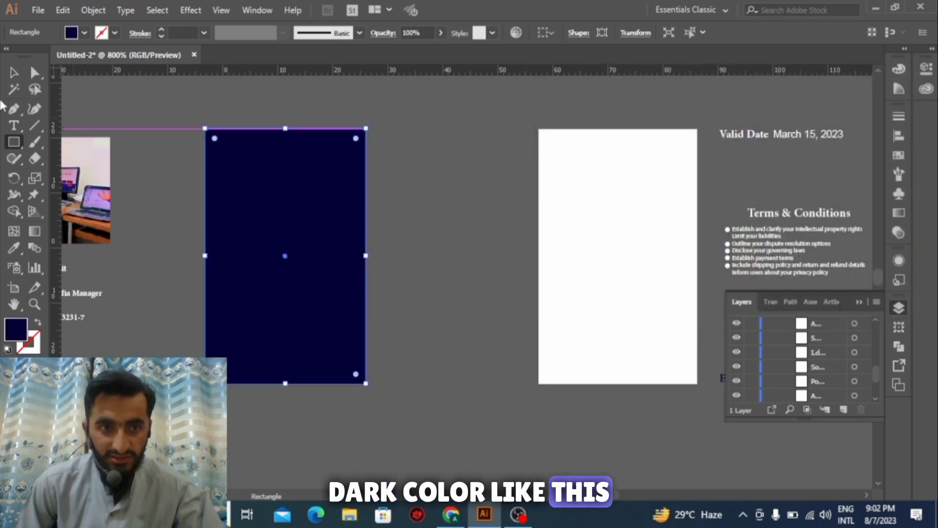
Step: Place a copy of the navy rectangle over the second artboard
{"action": "left_click", "coordinate": [11, 74]}
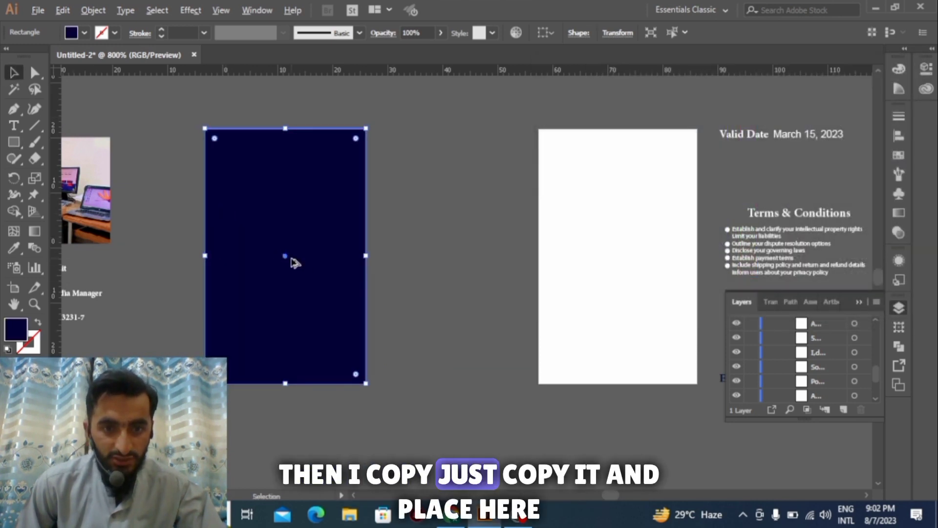
{"action": "left_click_drag", "start_coordinate": [295, 263], "coordinate": [596, 270]}
{"action": "left_click", "coordinate": [505, 296]}
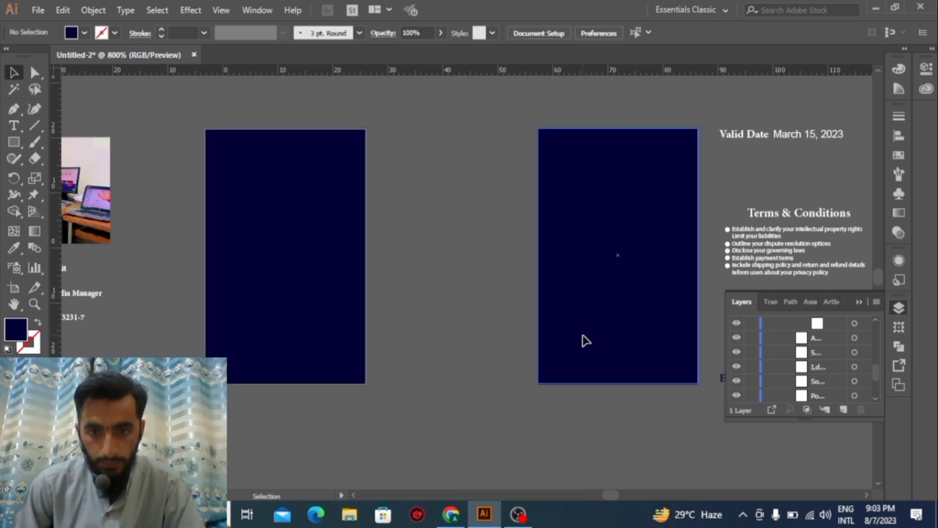
{"action": "left_click_drag", "start_coordinate": [586, 341], "coordinate": [582, 337]}
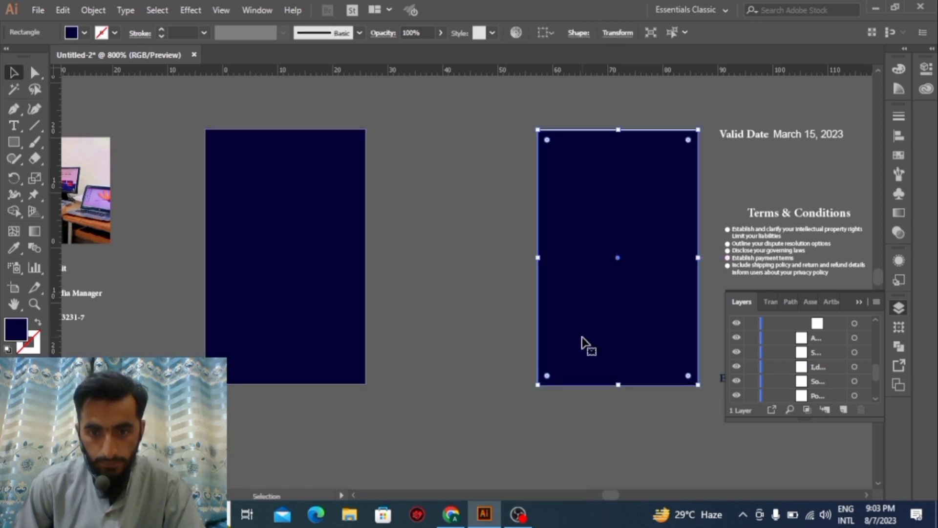
Step: Stretch the copied rectangle's top edge up to the upper edge of the second artboard
{"action": "scroll", "coordinate": [619, 177], "scroll_direction": "up", "scroll_amount": 3}
{"action": "scroll", "coordinate": [620, 165], "scroll_direction": "up", "scroll_amount": 3}
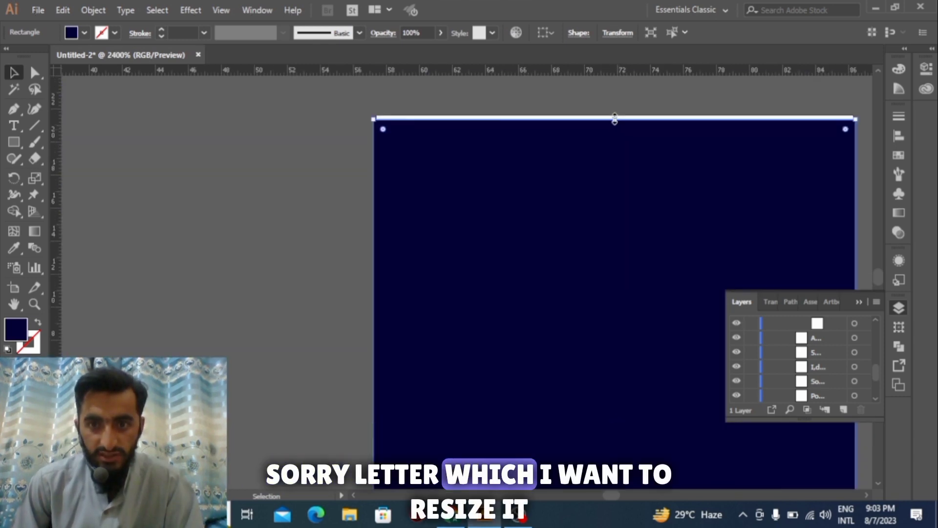
{"action": "left_click_drag", "start_coordinate": [615, 117], "coordinate": [614, 115]}
{"action": "scroll", "coordinate": [523, 145], "scroll_direction": "down", "scroll_amount": 8}
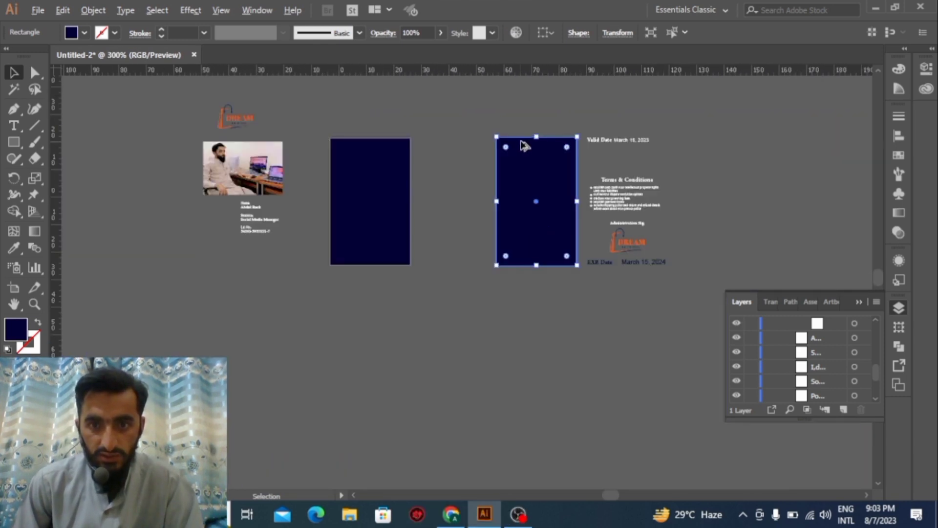
Step: Draw a full-width rectangle over about the upper third of the first card and fill it with white
{"action": "scroll", "coordinate": [471, 179], "scroll_direction": "up", "scroll_amount": 5}
{"action": "scroll", "coordinate": [472, 177], "scroll_direction": "right", "scroll_amount": 4}
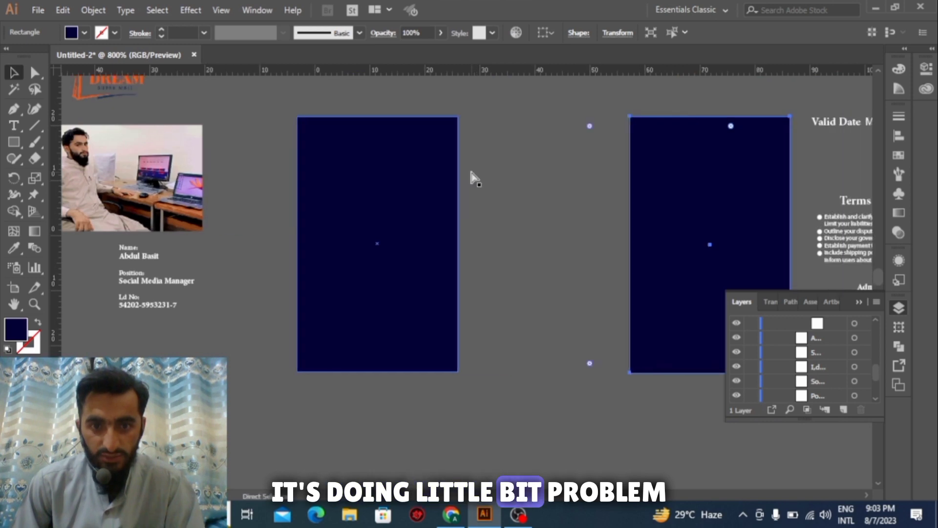
{"action": "left_click", "coordinate": [13, 141]}
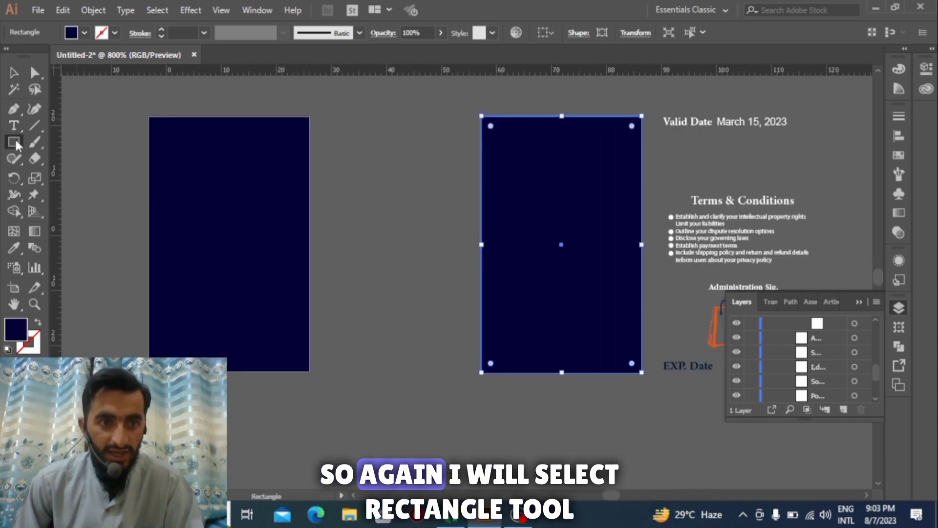
{"action": "left_click_drag", "start_coordinate": [149, 117], "coordinate": [309, 196]}
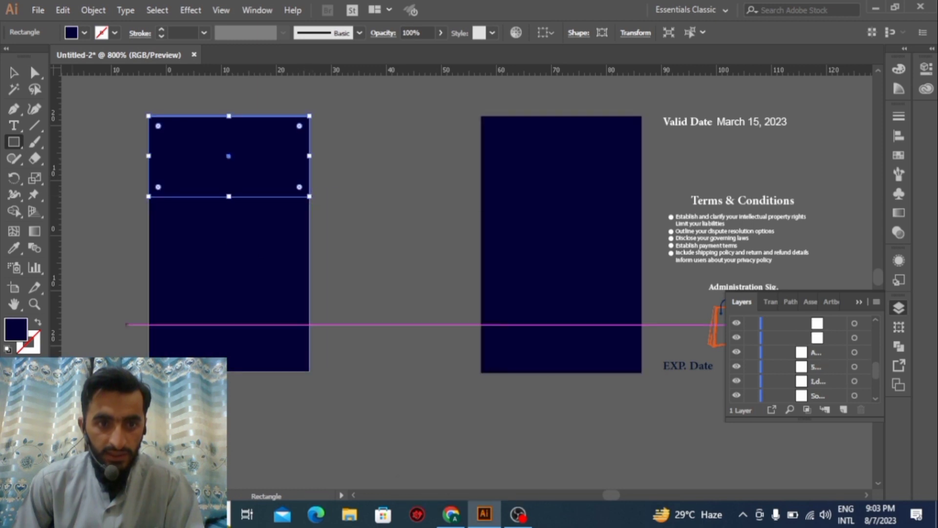
{"action": "double_click", "coordinate": [11, 337]}
{"action": "left_click", "coordinate": [547, 108]}
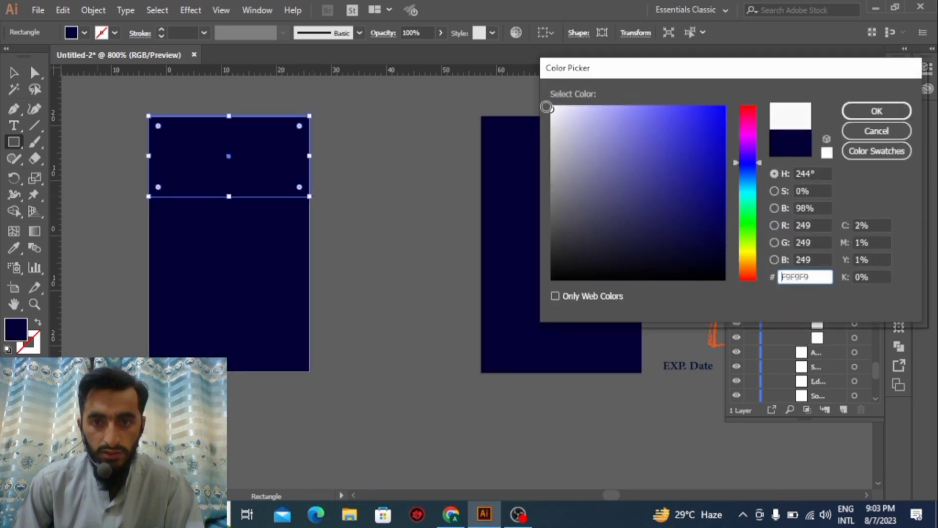
{"action": "left_click", "coordinate": [880, 111]}
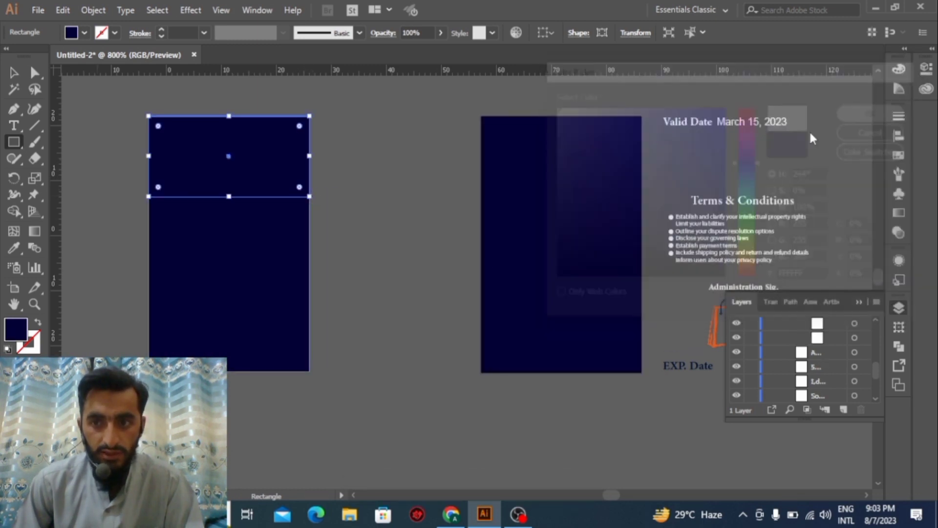
Step: Round the white rectangle's two lower corners to the maximum radius so it forms a downward-facing half-circle
{"action": "left_click_drag", "start_coordinate": [35, 73], "coordinate": [113, 76]}
{"action": "left_click", "coordinate": [116, 80]}
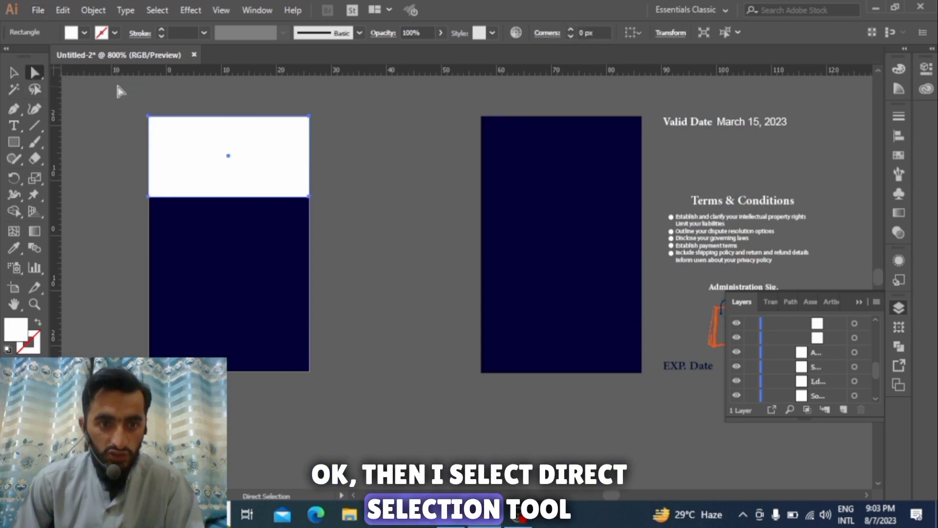
{"action": "left_click", "coordinate": [149, 197]}
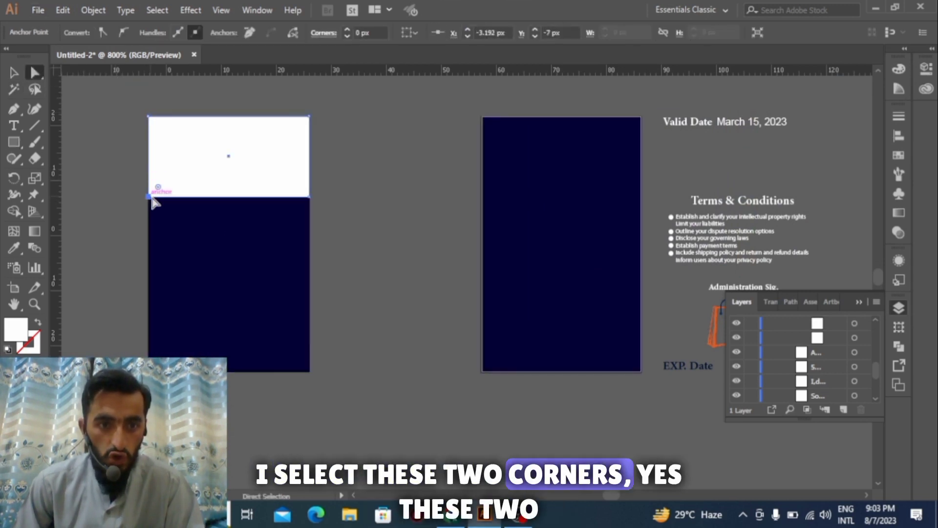
{"action": "left_click", "coordinate": [309, 197], "text": "shift"}
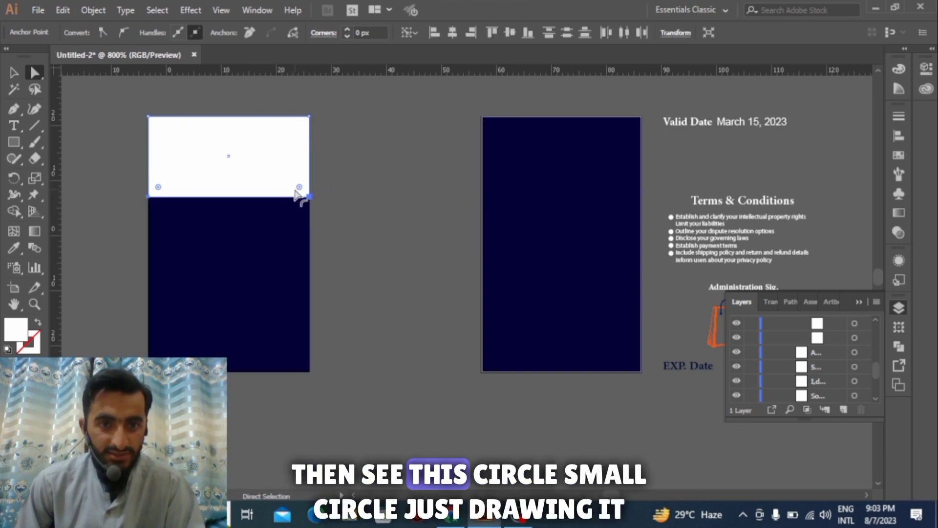
{"action": "left_click_drag", "start_coordinate": [299, 188], "coordinate": [176, 72]}
{"action": "left_click", "coordinate": [333, 179]}
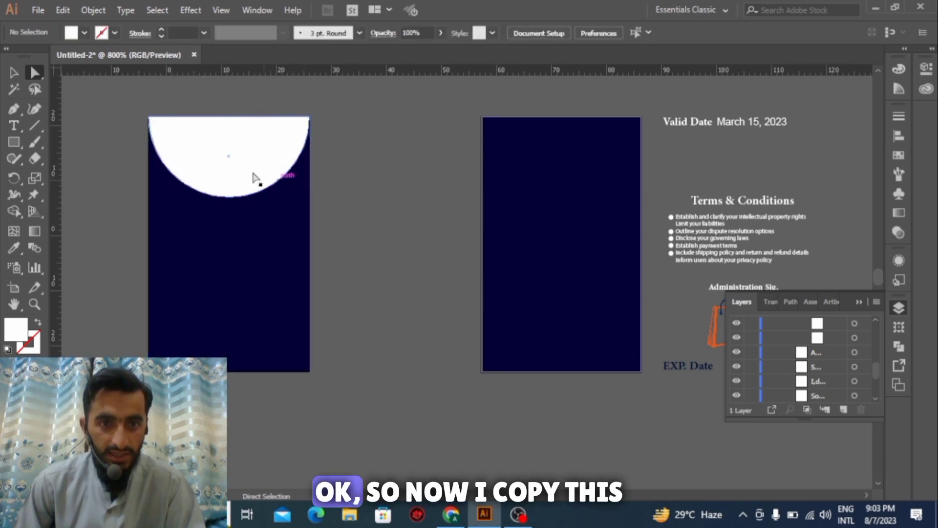
Step: Create a reflected copy of the white half-circle across the horizontal axis
{"action": "left_click", "coordinate": [14, 73]}
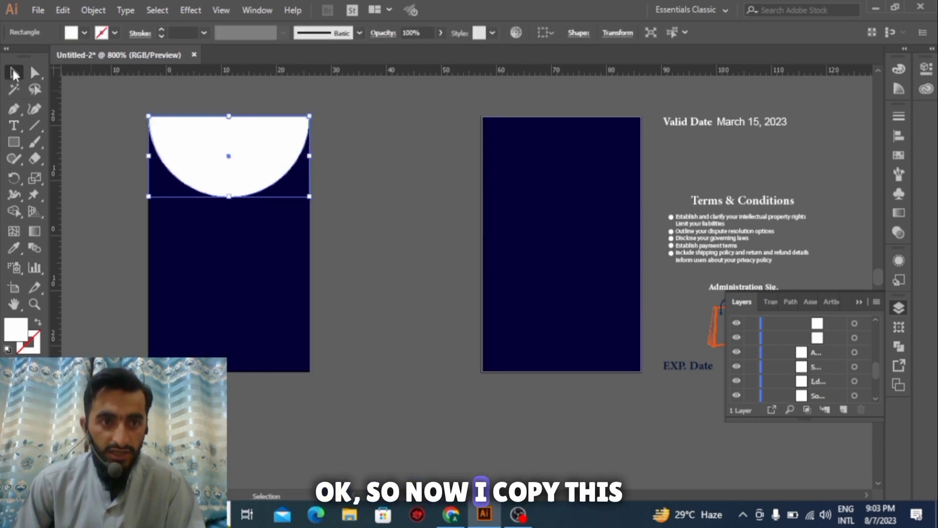
{"action": "right_click", "coordinate": [195, 159]}
{"action": "mouse_move", "coordinate": [266, 362]}
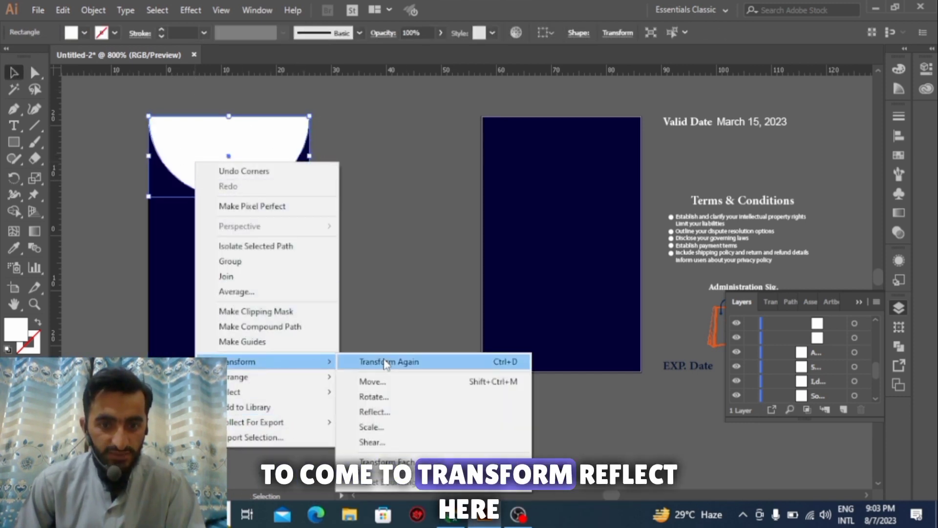
{"action": "left_click", "coordinate": [399, 411]}
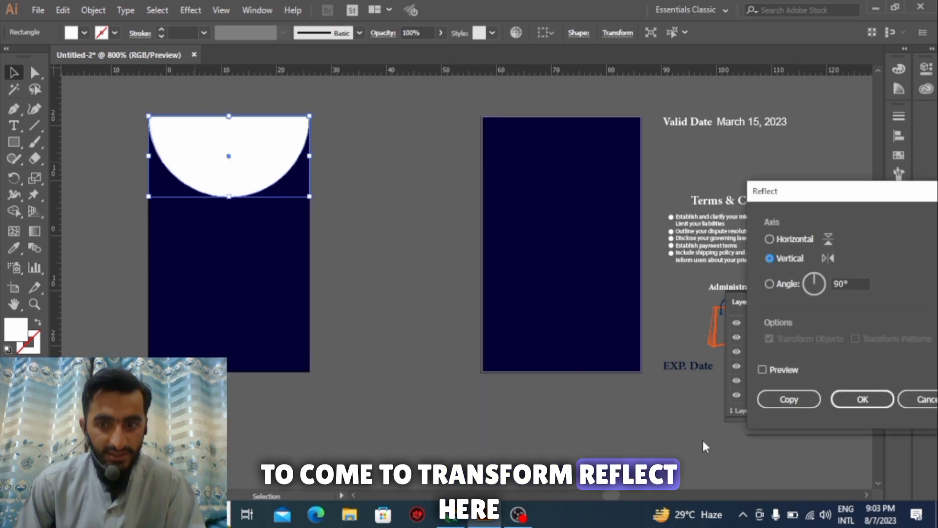
{"action": "left_click_drag", "start_coordinate": [772, 190], "coordinate": [526, 109]}
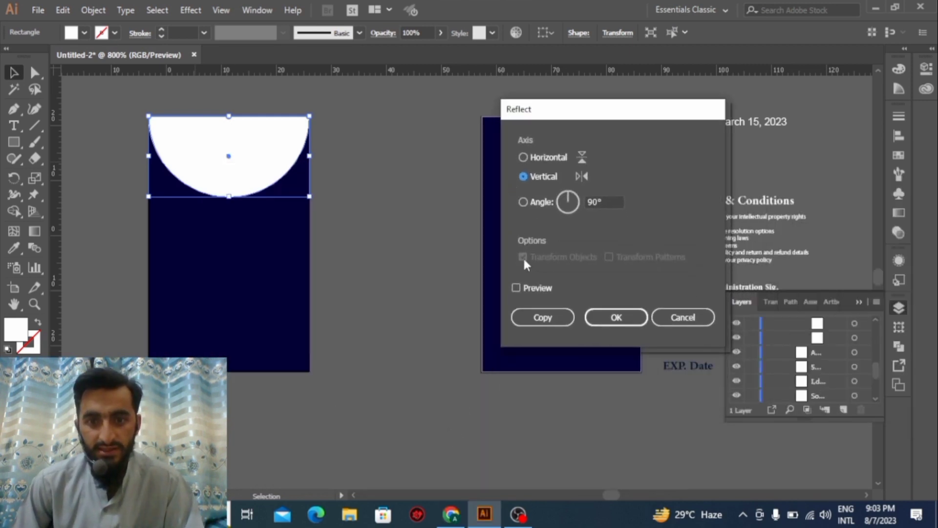
{"action": "left_click", "coordinate": [516, 288]}
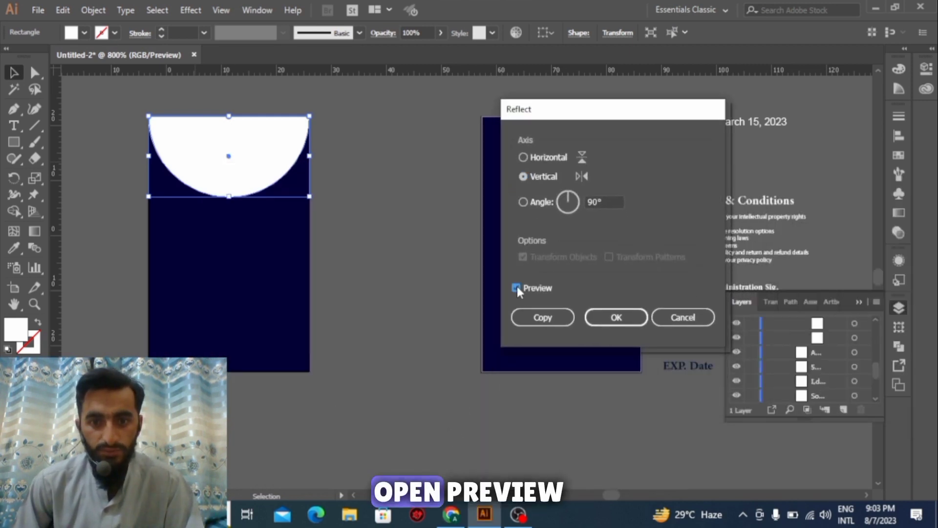
{"action": "left_click", "coordinate": [523, 157]}
{"action": "left_click", "coordinate": [524, 176]}
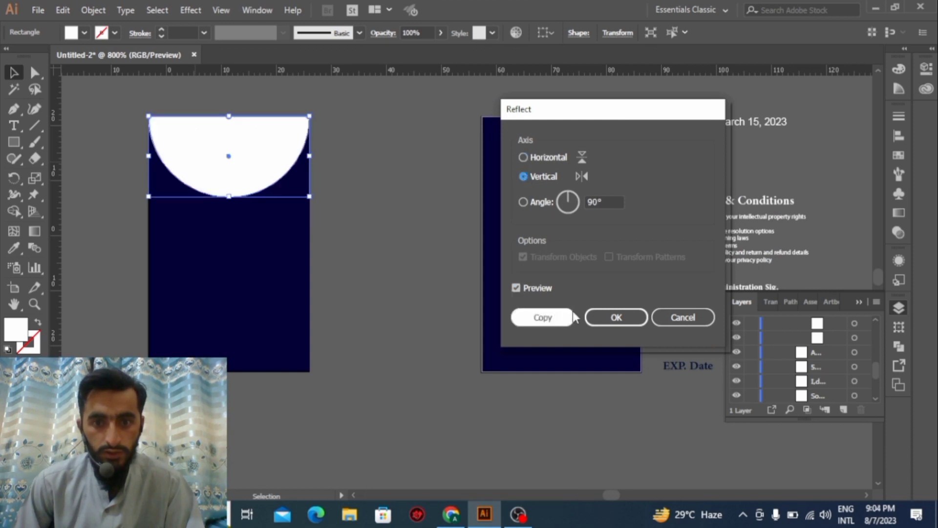
{"action": "left_click", "coordinate": [523, 157]}
{"action": "left_click", "coordinate": [540, 318]}
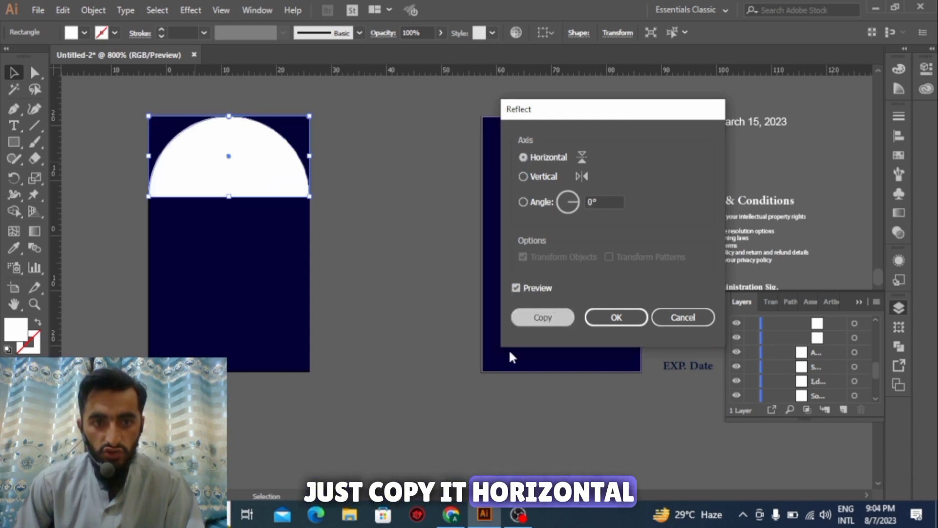
Step: Move the reflected half-circle to the bottom of the second card and fit the bottom edges of it and the navy rectangle to the artboard
{"action": "left_click_drag", "start_coordinate": [226, 171], "coordinate": [561, 350]}
{"action": "scroll", "coordinate": [578, 325], "scroll_direction": "up", "scroll_amount": 2}
{"action": "scroll", "coordinate": [562, 351], "scroll_direction": "up", "scroll_amount": 2}
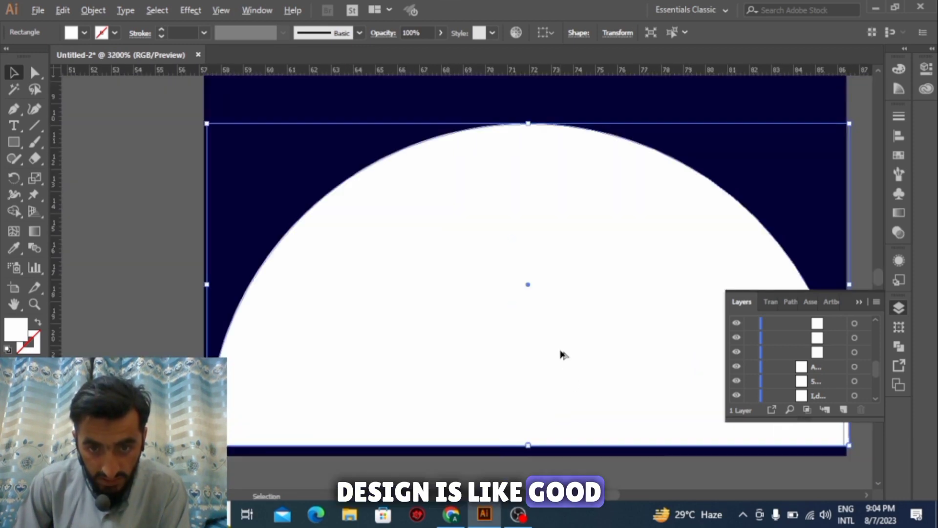
{"action": "left_click", "coordinate": [298, 132]}
{"action": "left_click_drag", "start_coordinate": [525, 457], "coordinate": [526, 449]}
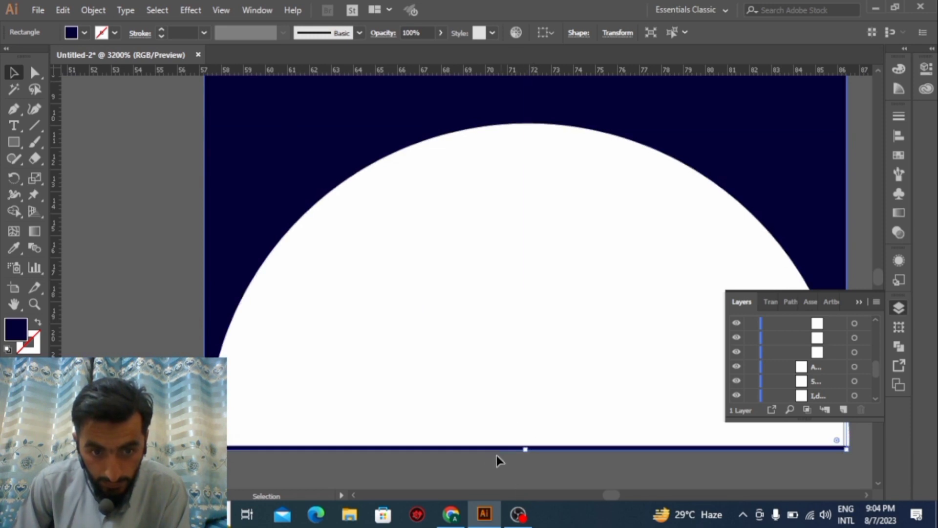
{"action": "left_click", "coordinate": [522, 420]}
{"action": "left_click_drag", "start_coordinate": [530, 449], "coordinate": [529, 449]}
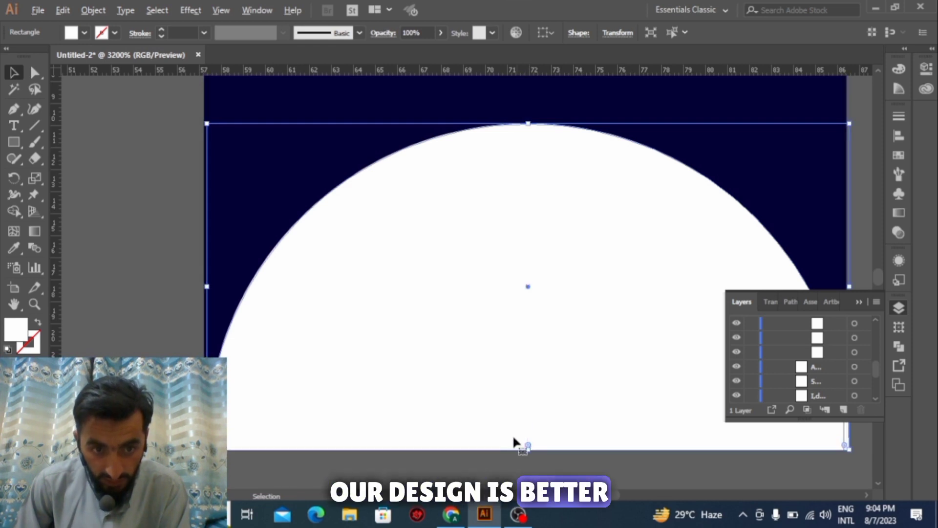
Step: Inspect how the navy background and white half-circle fit the edges of the second card
{"action": "left_click", "coordinate": [243, 96]}
{"action": "scroll", "coordinate": [230, 153], "scroll_direction": "up", "scroll_amount": 8}
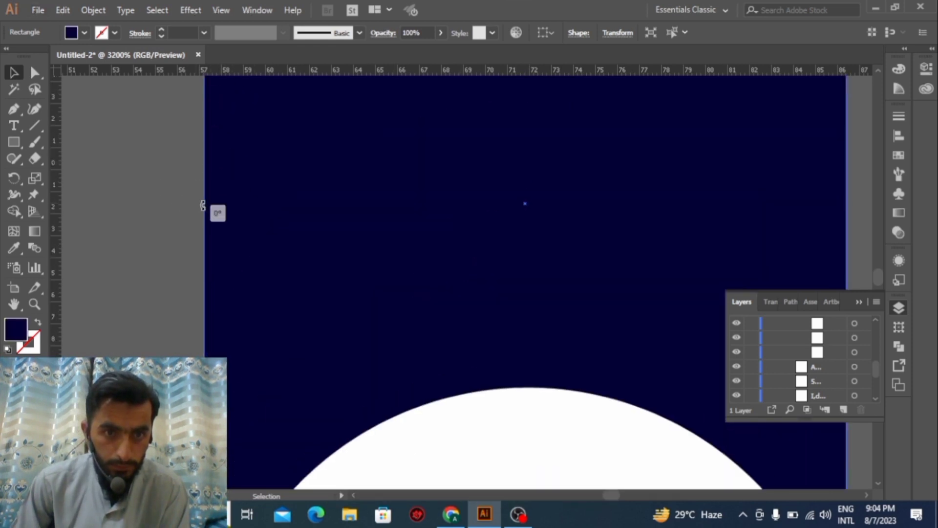
{"action": "left_click", "coordinate": [154, 204]}
{"action": "scroll", "coordinate": [250, 216], "scroll_direction": "down", "scroll_amount": 4}
{"action": "scroll", "coordinate": [205, 241], "scroll_direction": "left", "scroll_amount": 3}
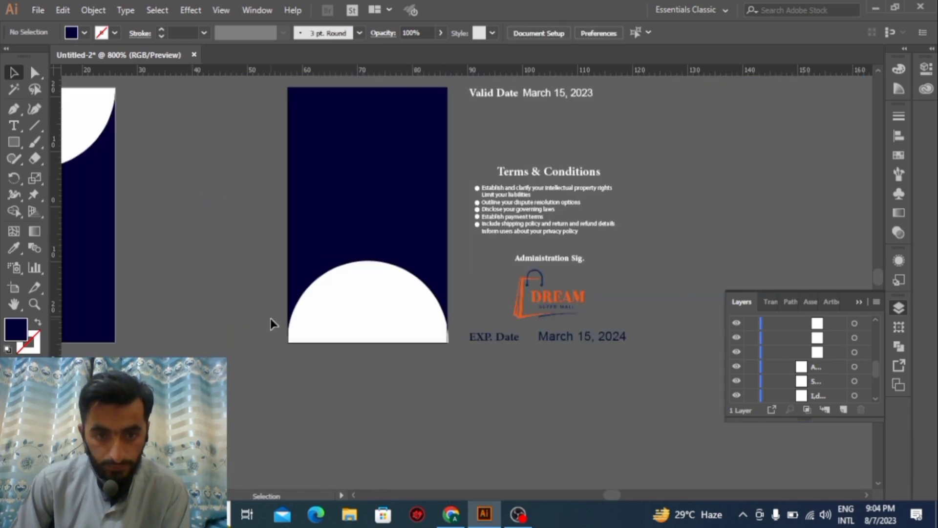
{"action": "left_click", "coordinate": [423, 334]}
{"action": "scroll", "coordinate": [425, 313], "scroll_direction": "up", "scroll_amount": 1}
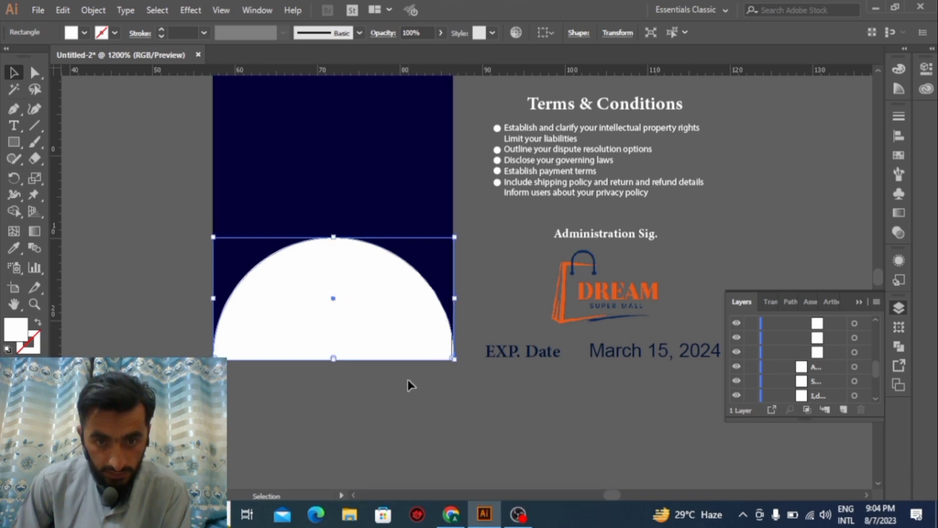
{"action": "left_click", "coordinate": [290, 410]}
Step: Draw a white circle about 15.8 px in diameter with the Ellipse tool in the space between the two cards
{"action": "scroll", "coordinate": [296, 399], "scroll_direction": "left", "scroll_amount": 10}
{"action": "scroll", "coordinate": [284, 386], "scroll_direction": "up", "scroll_amount": 3}
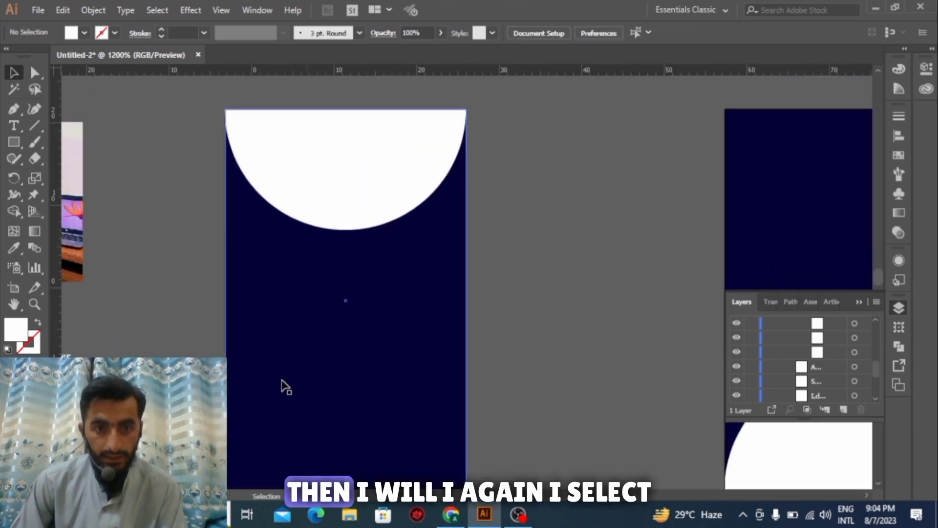
{"action": "left_click_drag", "start_coordinate": [14, 147], "coordinate": [63, 174]}
{"action": "left_click_drag", "start_coordinate": [598, 198], "coordinate": [648, 252]}
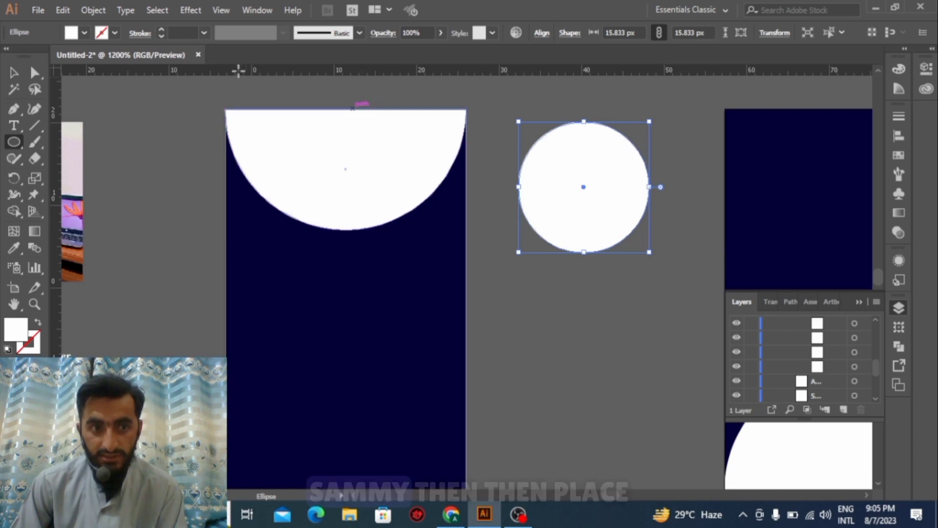
{"action": "key", "text": "v"}
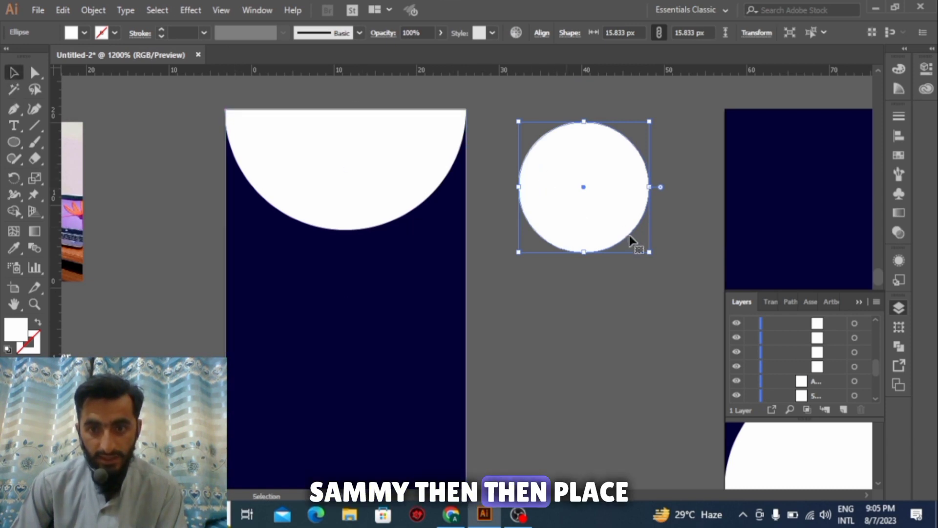
Step: Scale the white circle down to about 13.7 px in diameter and place it overlapping the lower right edge of the first card's half-circle
{"action": "left_click_drag", "start_coordinate": [649, 251], "coordinate": [640, 243]}
{"action": "left_click_drag", "start_coordinate": [559, 183], "coordinate": [411, 239]}
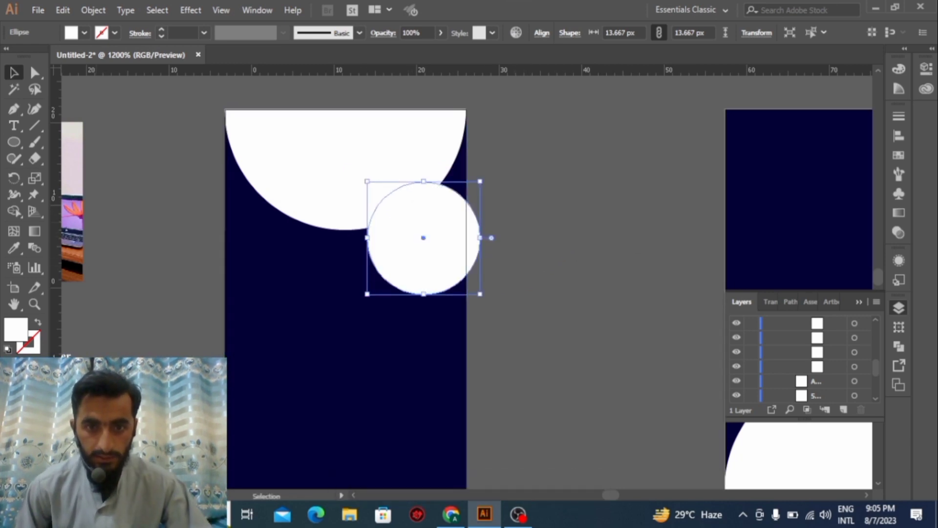
{"action": "left_click_drag", "start_coordinate": [422, 236], "coordinate": [394, 245]}
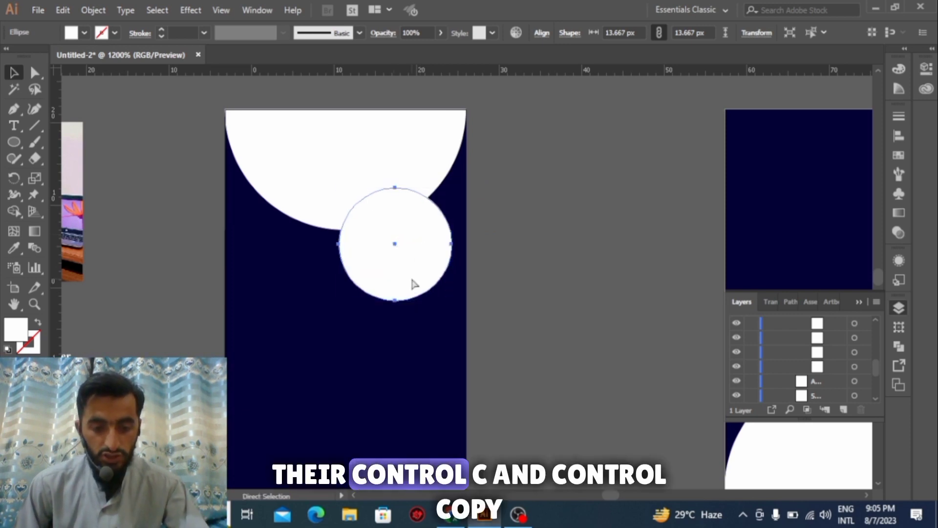
Step: Duplicate the small white circle in place and adjust the copy to 13 px high, set slightly higher than the original
{"action": "key", "text": "ctrl+c"}
{"action": "key", "text": "ctrl+f"}
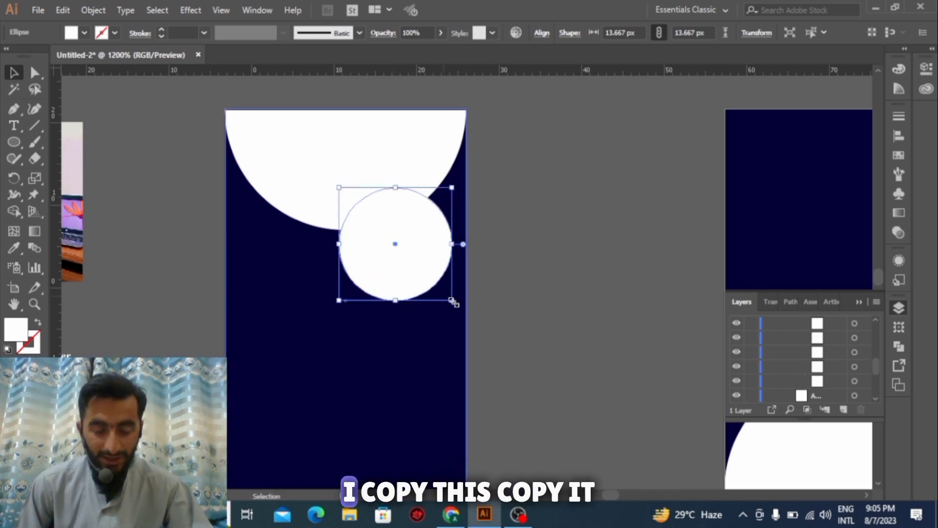
{"action": "left_click_drag", "start_coordinate": [453, 302], "coordinate": [452, 294]}
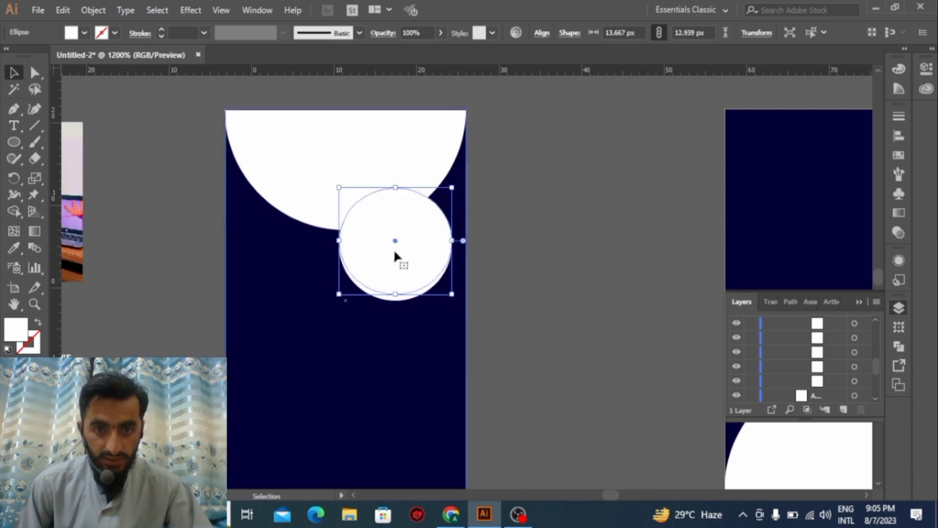
{"action": "left_click_drag", "start_coordinate": [396, 188], "coordinate": [395, 182]}
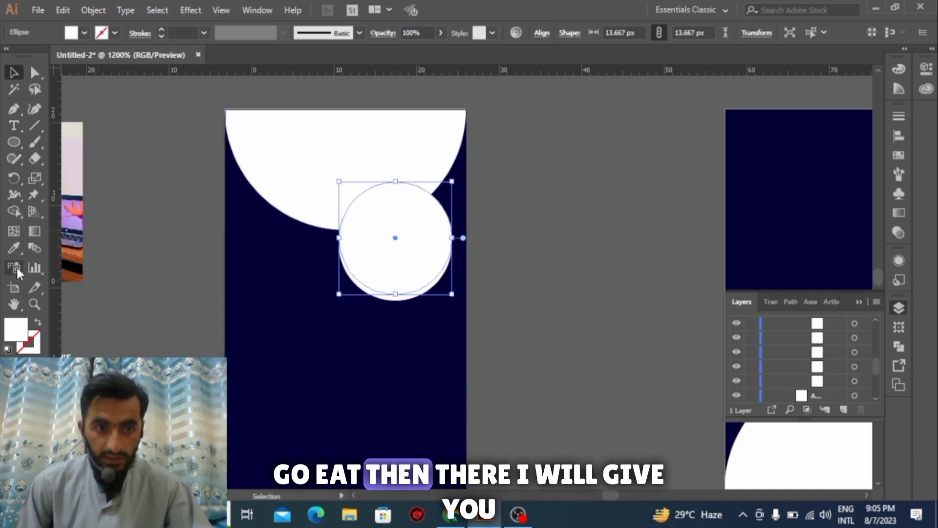
{"action": "left_click_drag", "start_coordinate": [397, 294], "coordinate": [395, 288]}
Step: Place the laptop photo over the small circles and clip it to the upper circle with a clipping mask
{"action": "left_click_drag", "start_coordinate": [78, 230], "coordinate": [505, 243]}
{"action": "left_click", "coordinate": [435, 258], "text": "shift"}
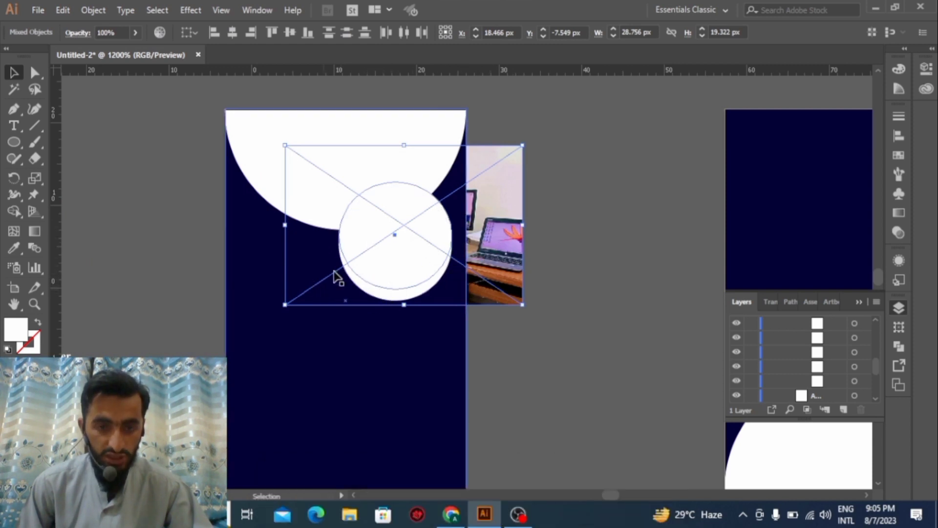
{"action": "right_click", "coordinate": [415, 234]}
{"action": "left_click", "coordinate": [482, 329]}
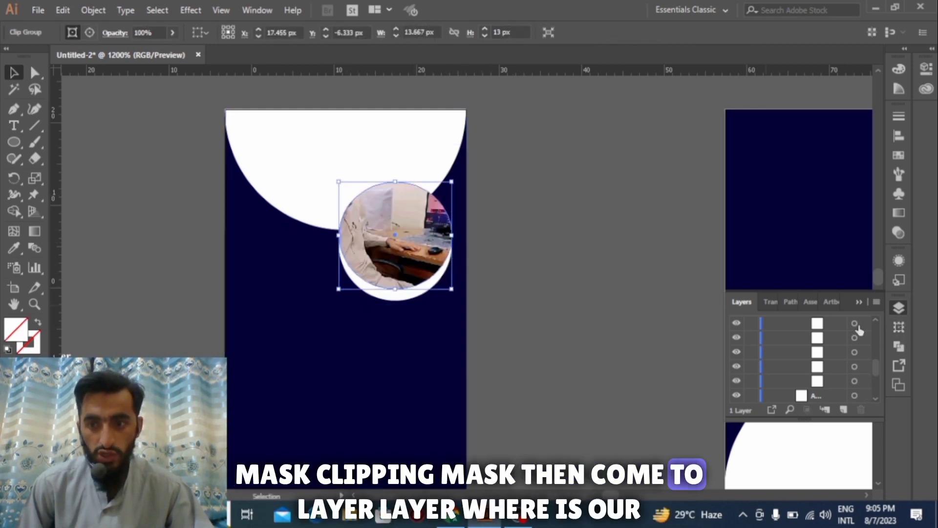
Step: Select only the photo inside the clip group and reposition it so the man's face sits within the circular mask
{"action": "scroll", "coordinate": [807, 325], "scroll_direction": "down", "scroll_amount": 3}
{"action": "scroll", "coordinate": [825, 362], "scroll_direction": "up", "scroll_amount": 6}
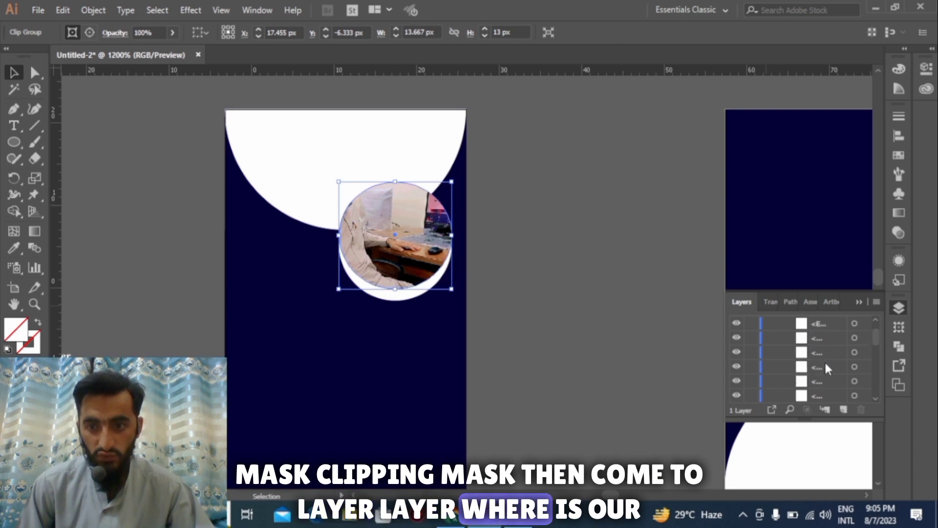
{"action": "scroll", "coordinate": [826, 359], "scroll_direction": "up", "scroll_amount": 3}
{"action": "left_click", "coordinate": [785, 337]}
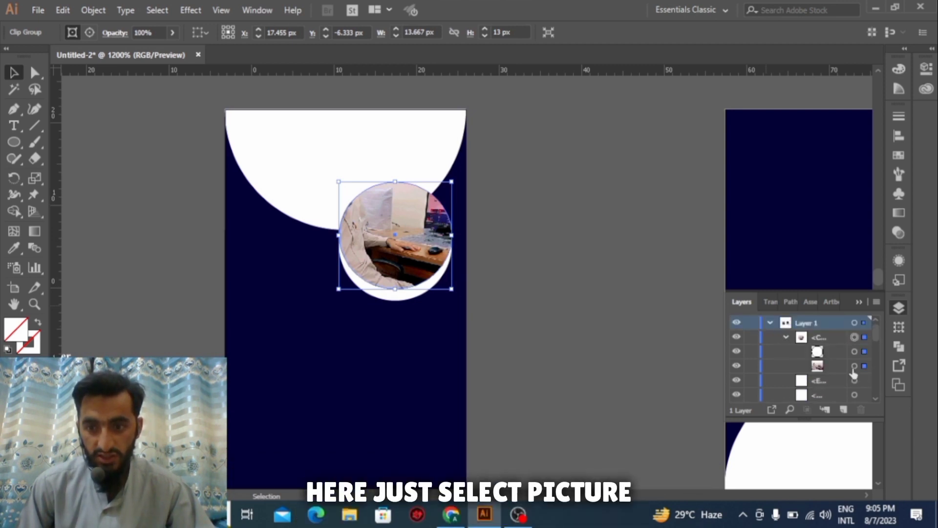
{"action": "left_click", "coordinate": [855, 366]}
{"action": "left_click_drag", "start_coordinate": [389, 272], "coordinate": [402, 247]}
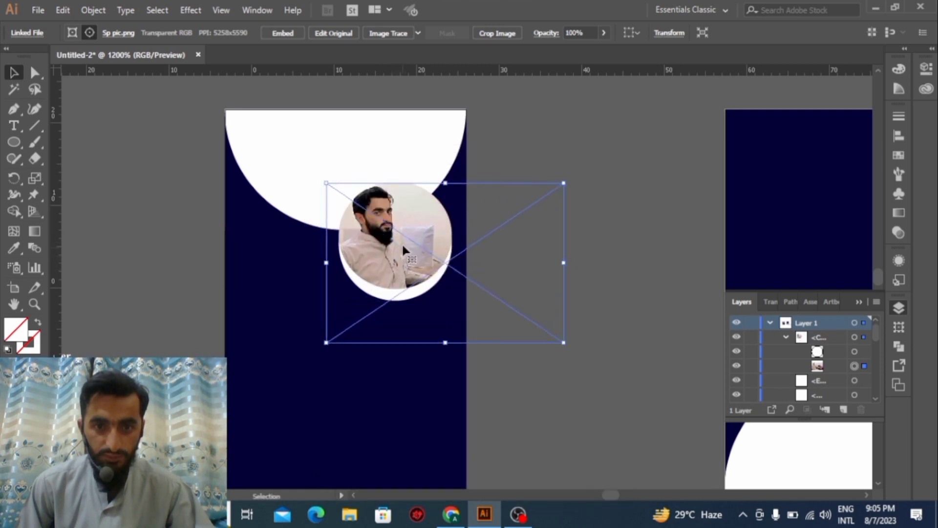
{"action": "left_click", "coordinate": [596, 212]}
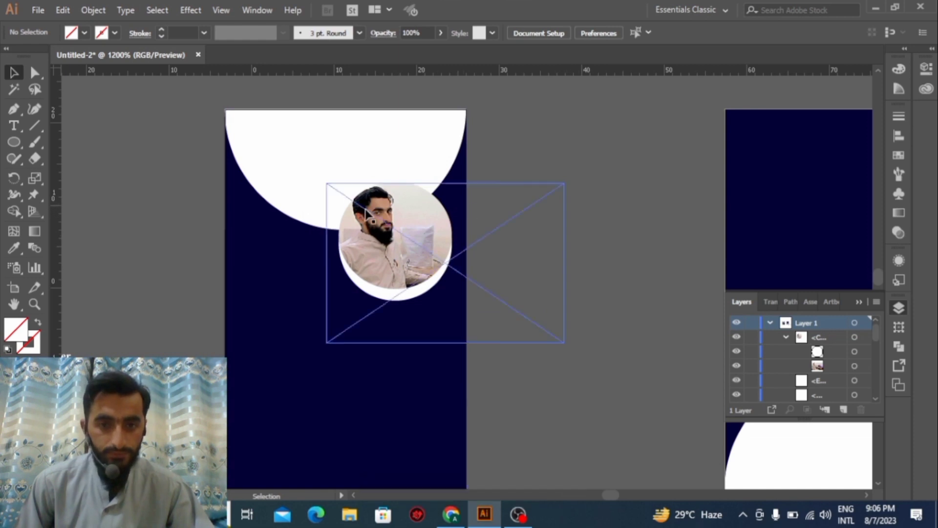
Step: Move the clipped photo together with the white circle behind it into the space between the two cards
{"action": "left_click", "coordinate": [391, 292]}
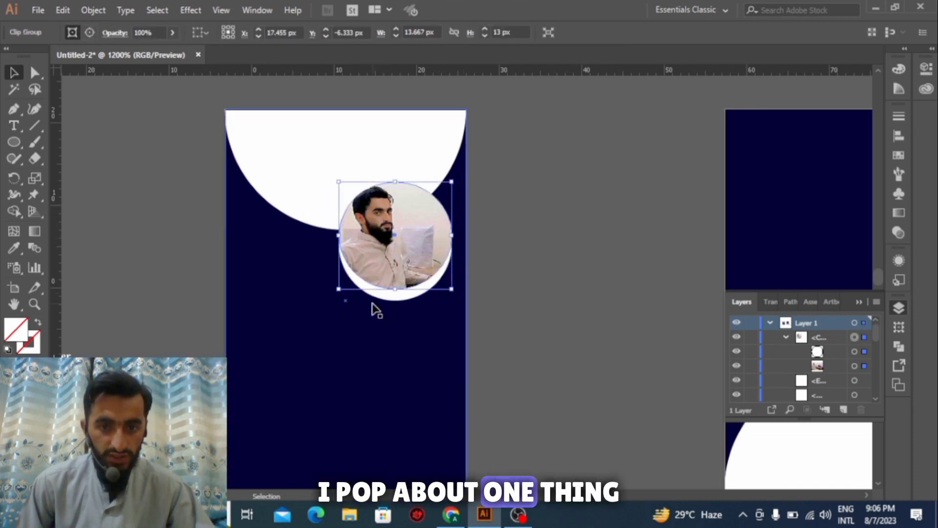
{"action": "left_click_drag", "start_coordinate": [404, 226], "coordinate": [606, 216]}
{"action": "key", "text": "ctrl+z"}
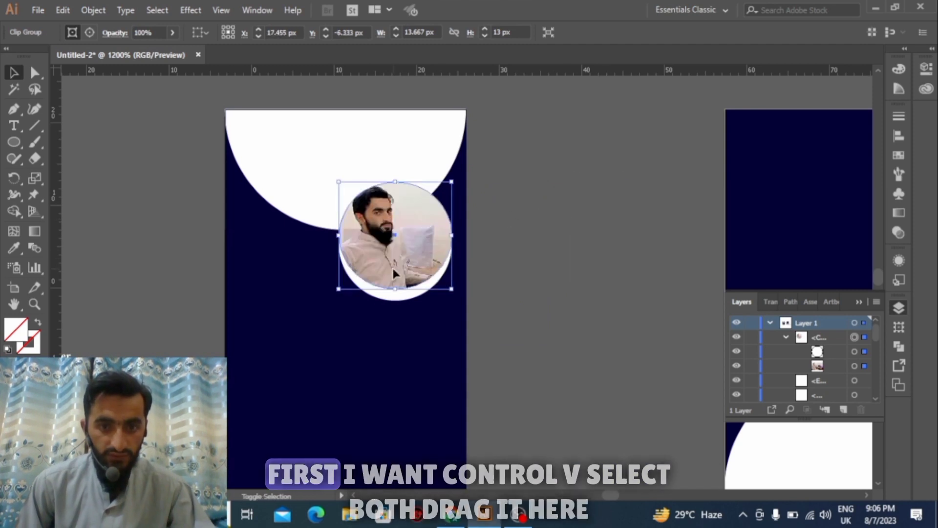
{"action": "left_click", "coordinate": [395, 299], "text": "shift"}
{"action": "left_click_drag", "start_coordinate": [393, 239], "coordinate": [607, 238]}
Step: Draw an unfilled circle about 29.1 px in diameter beside the first card, above the employee details text
{"action": "left_click", "coordinate": [14, 142]}
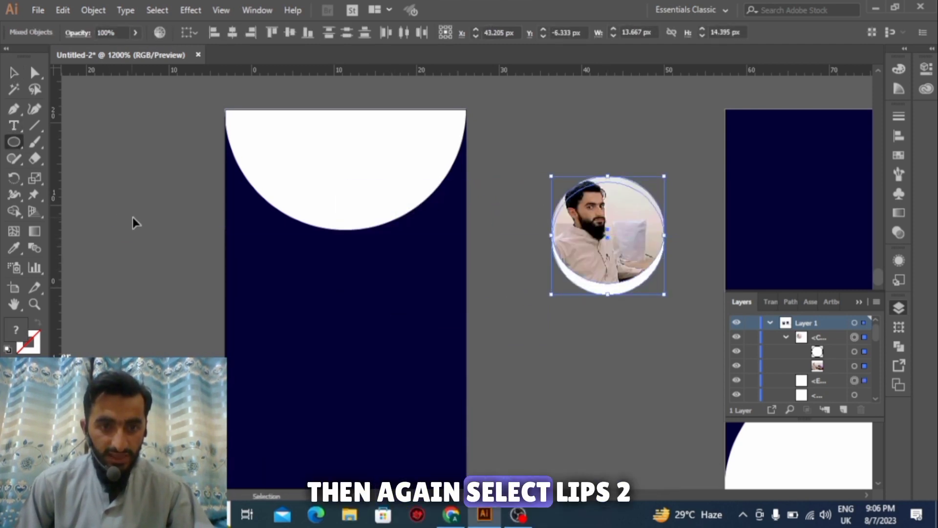
{"action": "scroll", "coordinate": [132, 220], "scroll_direction": "left", "scroll_amount": 3}
{"action": "left_click_drag", "start_coordinate": [170, 160], "coordinate": [286, 237]}
{"action": "left_click_drag", "start_coordinate": [286, 270], "coordinate": [328, 287]}
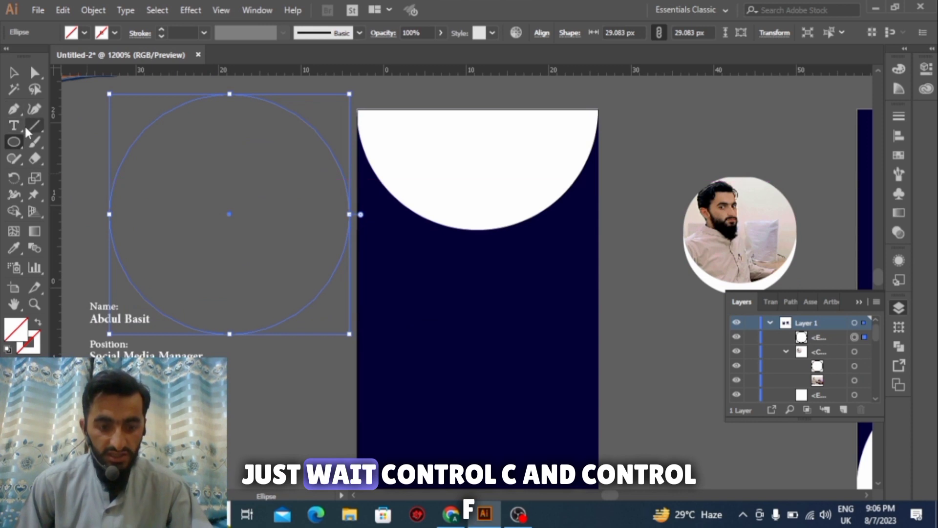
Step: Duplicate the large circle in place and shrink the copy to an ellipse about 26.8 by 23.9 px
{"action": "key", "text": "ctrl+c"}
{"action": "key", "text": "ctrl+f"}
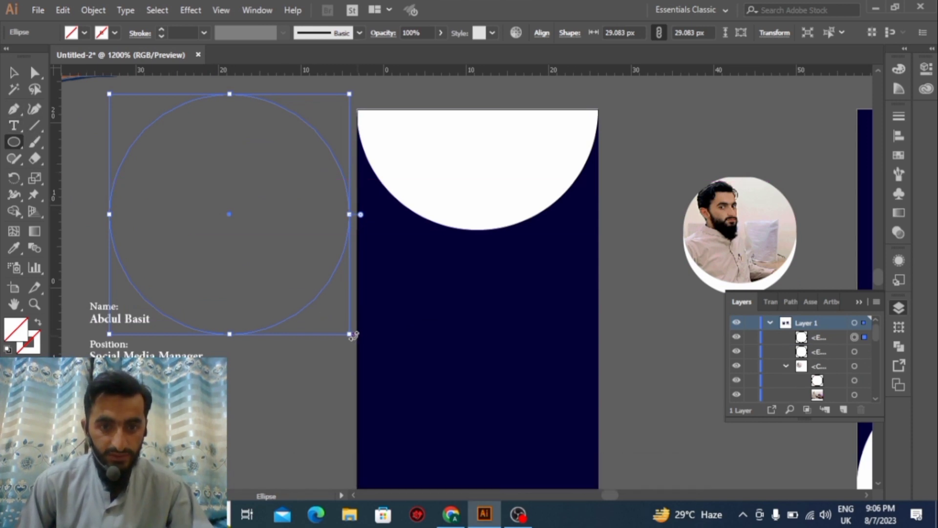
{"action": "left_click_drag", "start_coordinate": [346, 326], "coordinate": [332, 293]}
Step: Fill both the large circle and the smaller ellipse with the orange sampled from the Dream Super Mall logo
{"action": "left_click", "coordinate": [10, 73]}
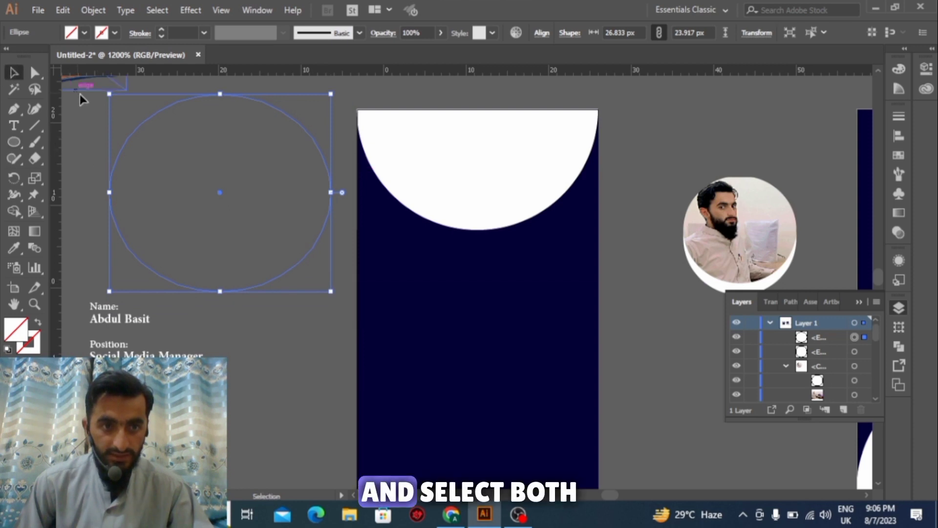
{"action": "left_click_drag", "start_coordinate": [96, 106], "coordinate": [358, 297]}
{"action": "left_click_drag", "start_coordinate": [355, 327], "coordinate": [253, 228]}
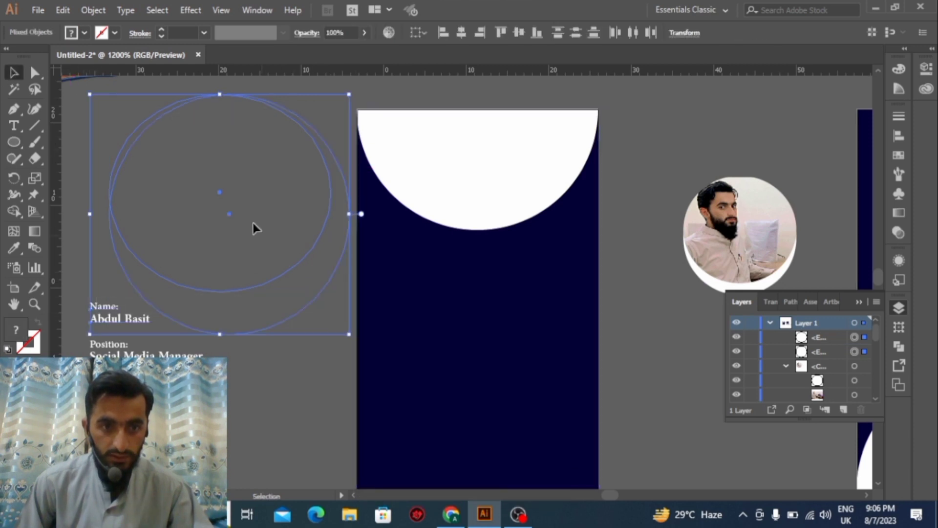
{"action": "left_click", "coordinate": [66, 134]}
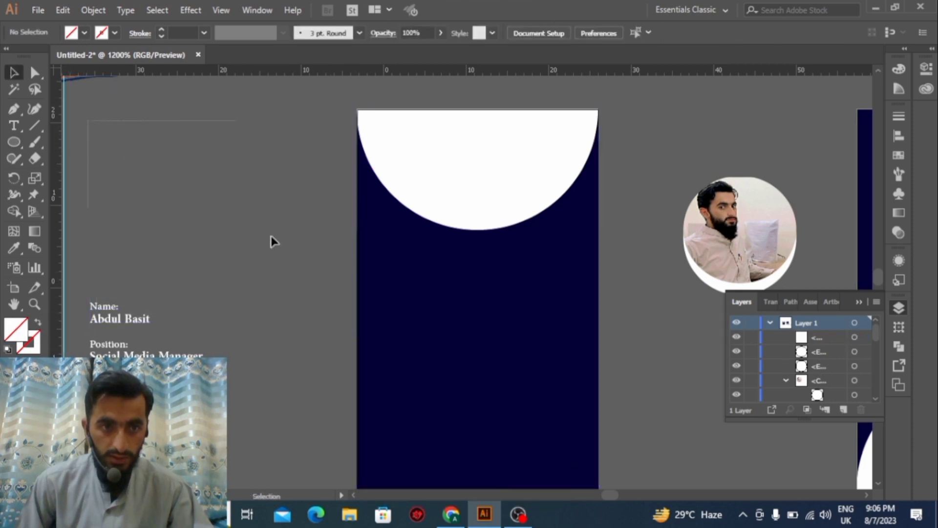
{"action": "left_click", "coordinate": [330, 279]}
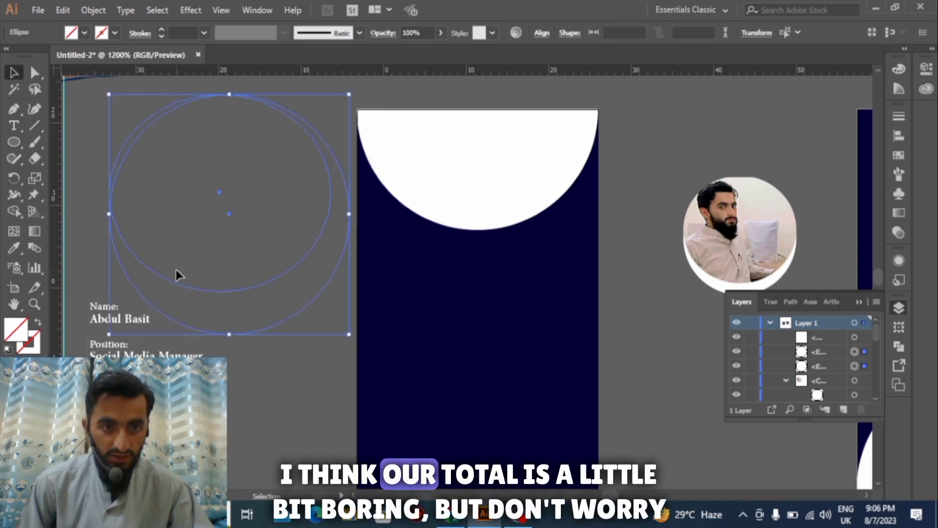
{"action": "double_click", "coordinate": [15, 328]}
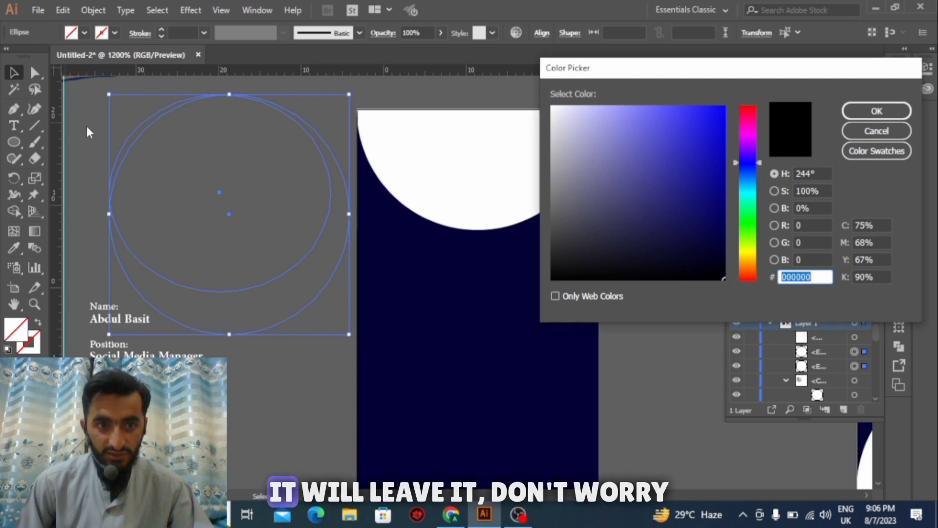
{"action": "left_click", "coordinate": [876, 131]}
{"action": "scroll", "coordinate": [520, 161], "scroll_direction": "left", "scroll_amount": 3}
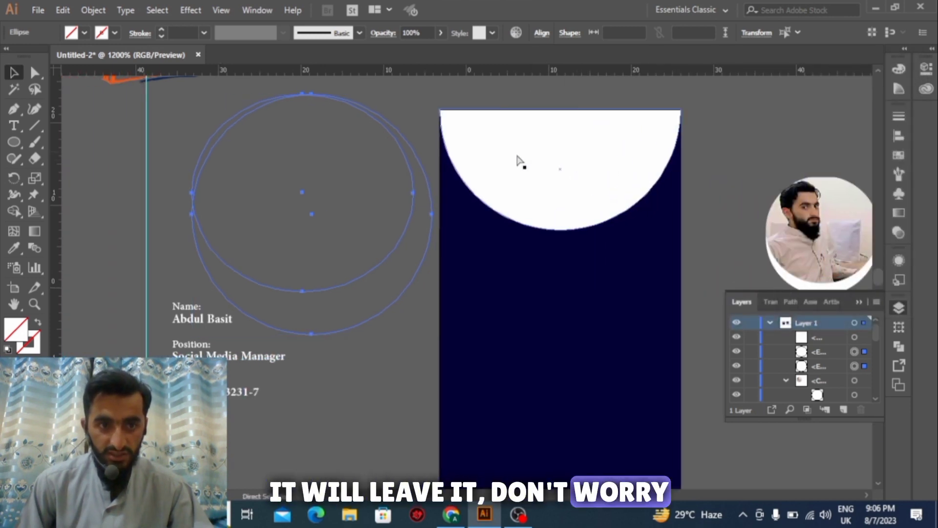
{"action": "scroll", "coordinate": [520, 162], "scroll_direction": "up", "scroll_amount": 3}
{"action": "left_click", "coordinate": [15, 249]}
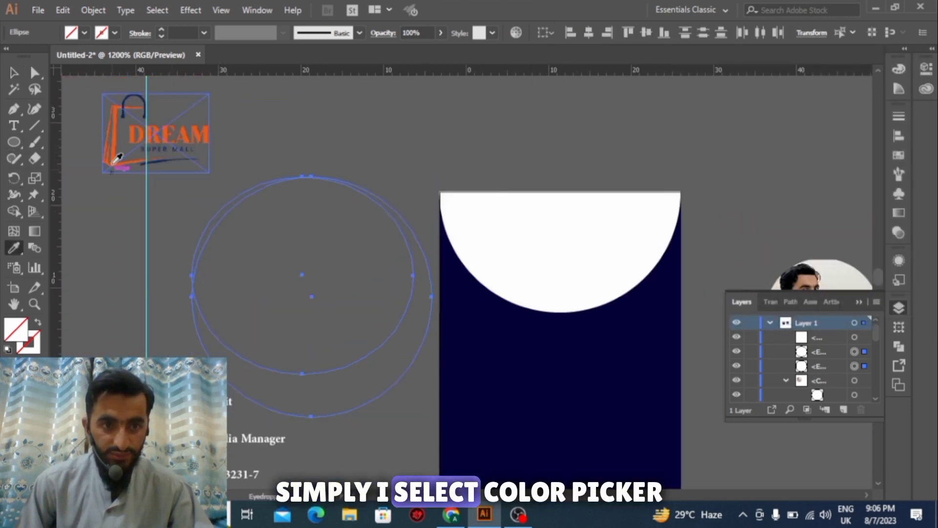
{"action": "left_click", "coordinate": [114, 162]}
{"action": "left_click", "coordinate": [16, 75]}
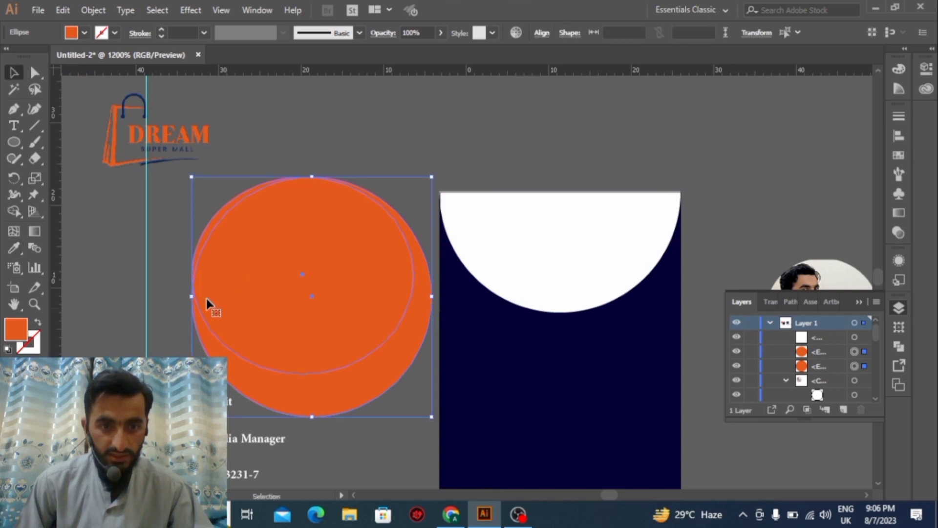
Step: Reshape the smaller ellipse into a circle about 26.8 px across, centered horizontally on the large circle and extending slightly above it
{"action": "left_click", "coordinate": [213, 212]}
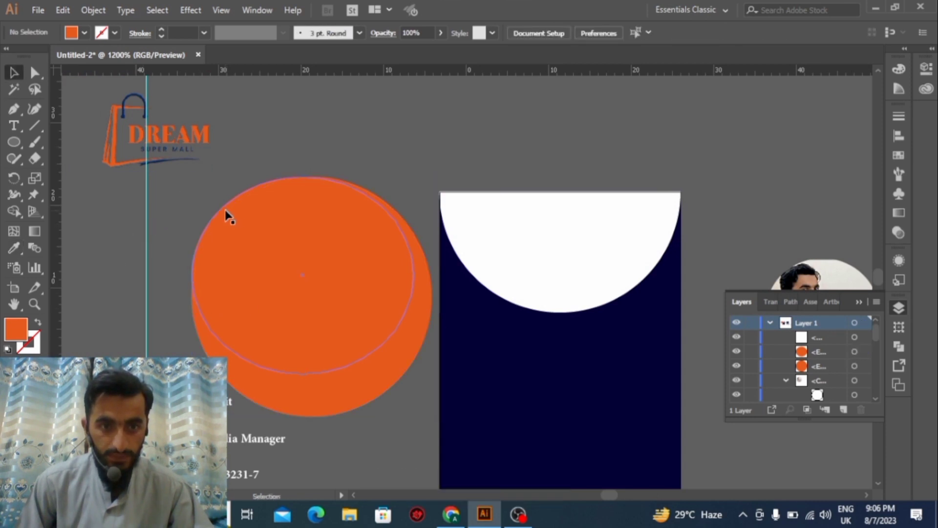
{"action": "left_click", "coordinate": [225, 209]}
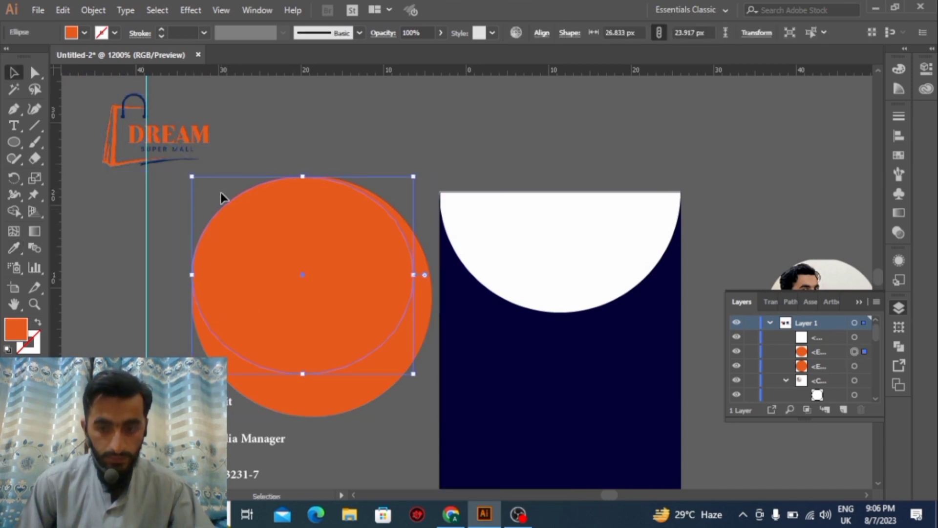
{"action": "left_click_drag", "start_coordinate": [222, 193], "coordinate": [263, 193]}
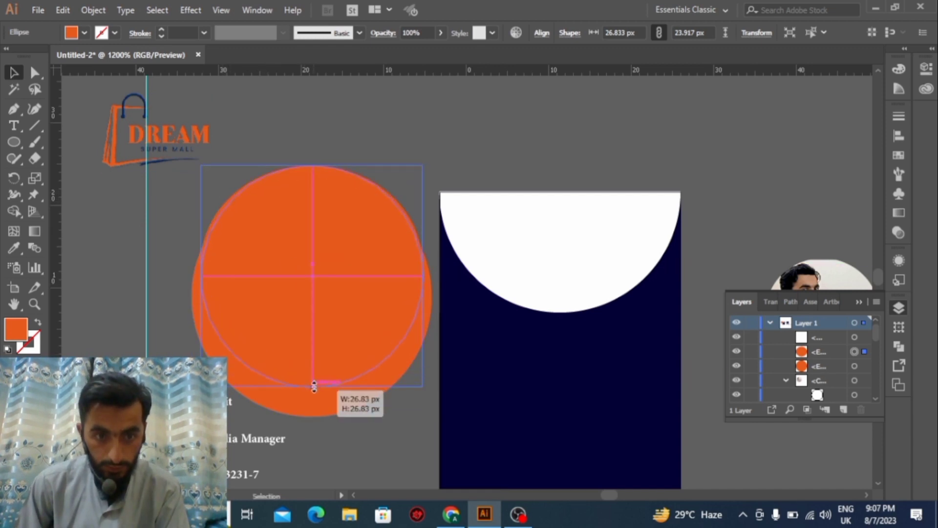
Step: Cut the smaller circle out of the larger one with the Shape Builder tool, leaving an orange crescent open at the top
{"action": "left_click", "coordinate": [416, 350], "text": "shift"}
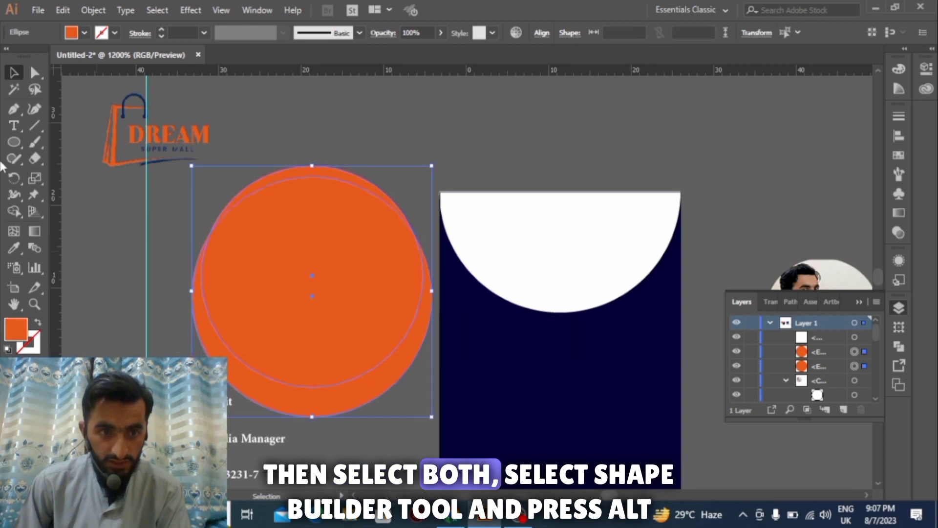
{"action": "left_click", "coordinate": [11, 210]}
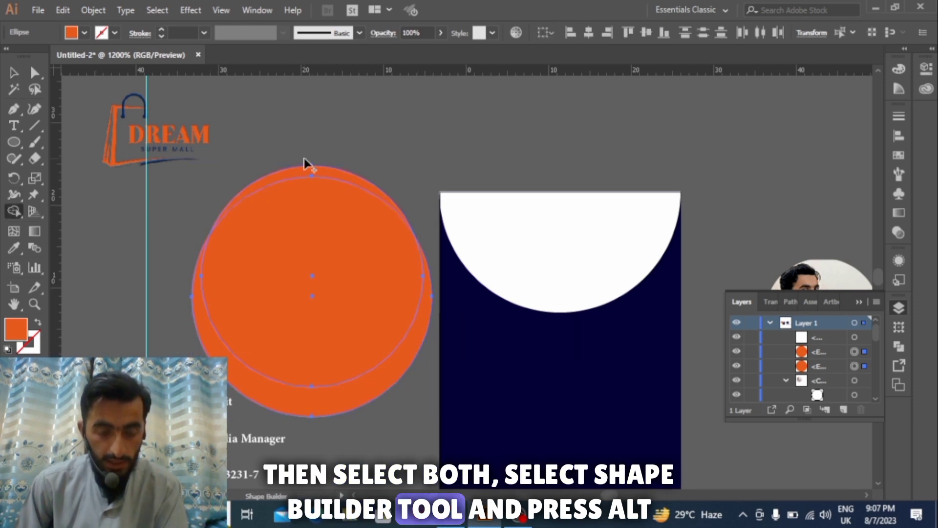
{"action": "left_click", "coordinate": [316, 226], "text": "alt"}
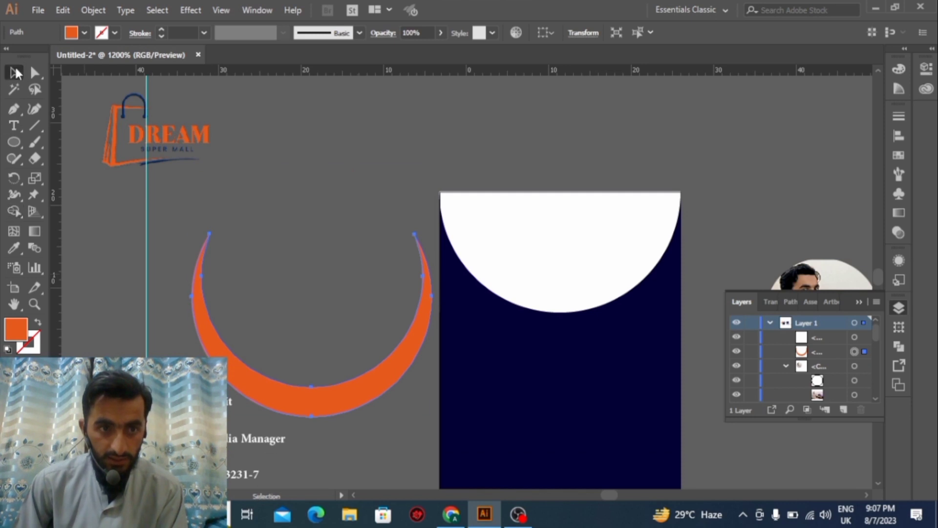
Step: Move the orange crescent below the first card's white half-circle, widen it past both card edges and reduce its height slightly
{"action": "left_click", "coordinate": [14, 72]}
{"action": "left_click_drag", "start_coordinate": [287, 388], "coordinate": [531, 324]}
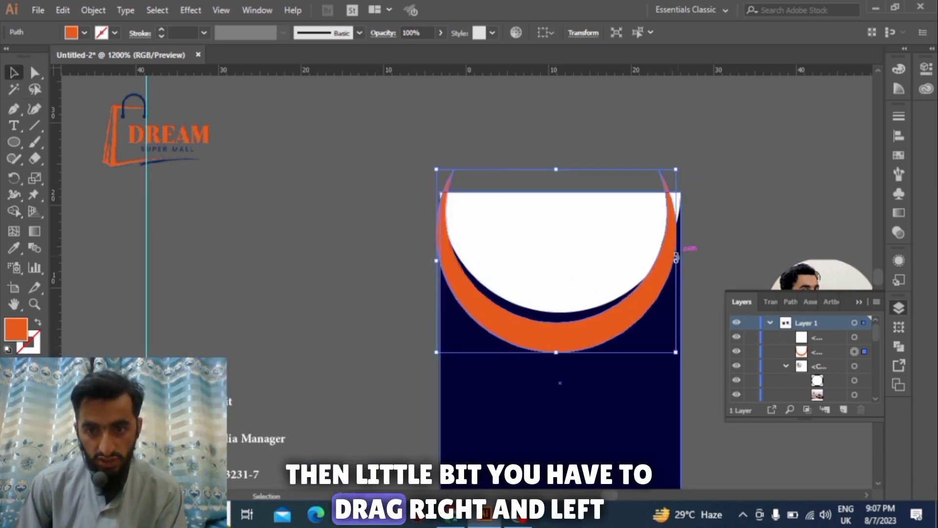
{"action": "left_click_drag", "start_coordinate": [676, 258], "coordinate": [700, 261]}
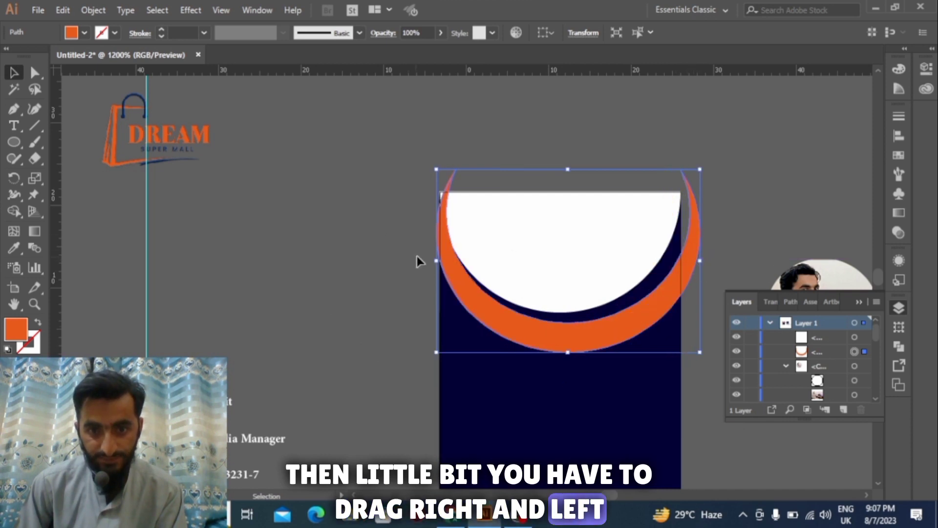
{"action": "left_click_drag", "start_coordinate": [440, 262], "coordinate": [420, 262]}
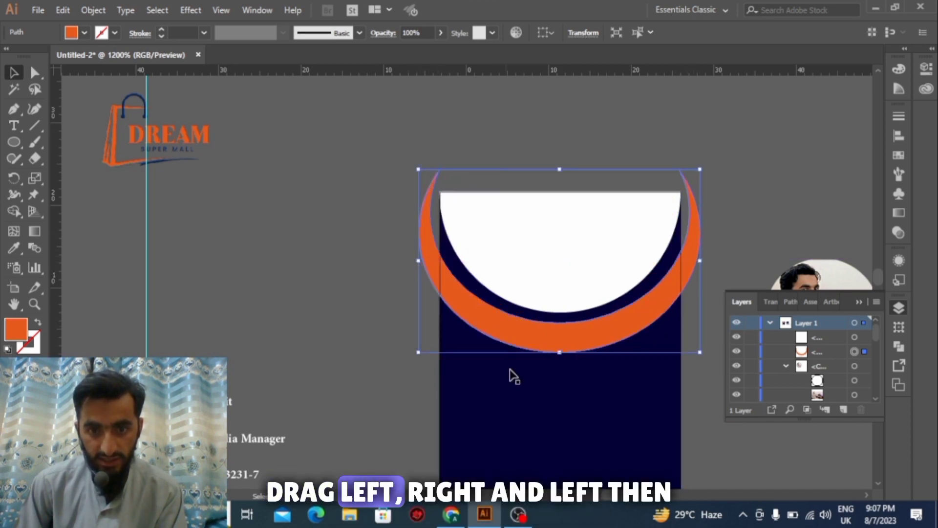
{"action": "left_click_drag", "start_coordinate": [560, 352], "coordinate": [560, 345]}
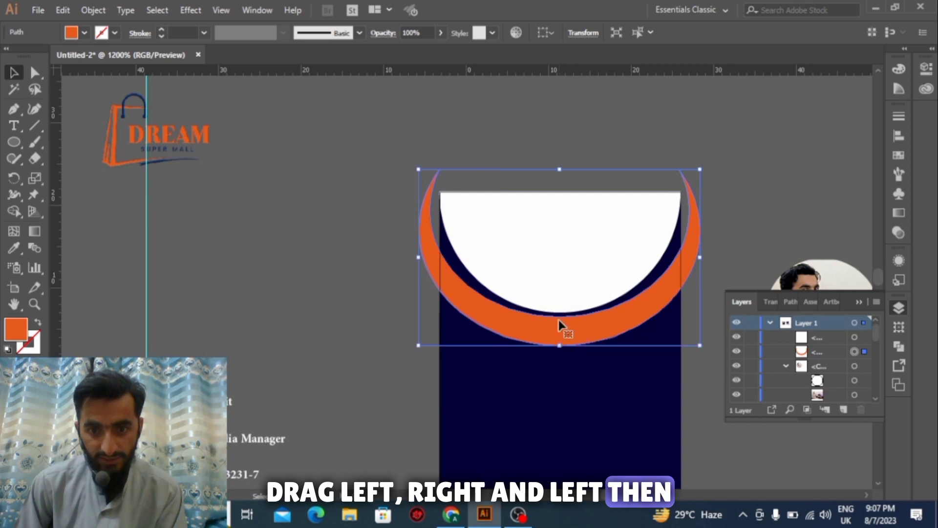
{"action": "left_click", "coordinate": [292, 266]}
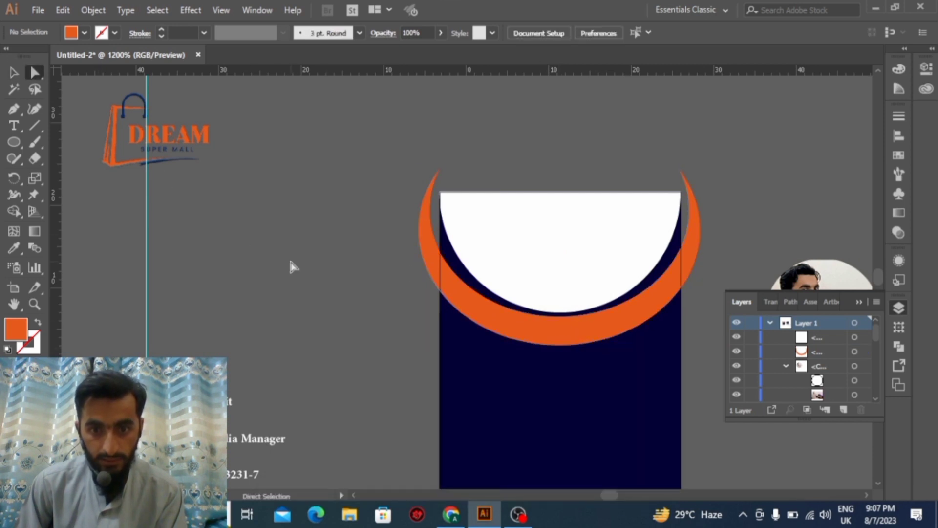
Step: Raise the orange crescent toward the white half-circle and slim its lower band, leaving a narrow navy gap between them
{"action": "left_click_drag", "start_coordinate": [558, 339], "coordinate": [558, 335]}
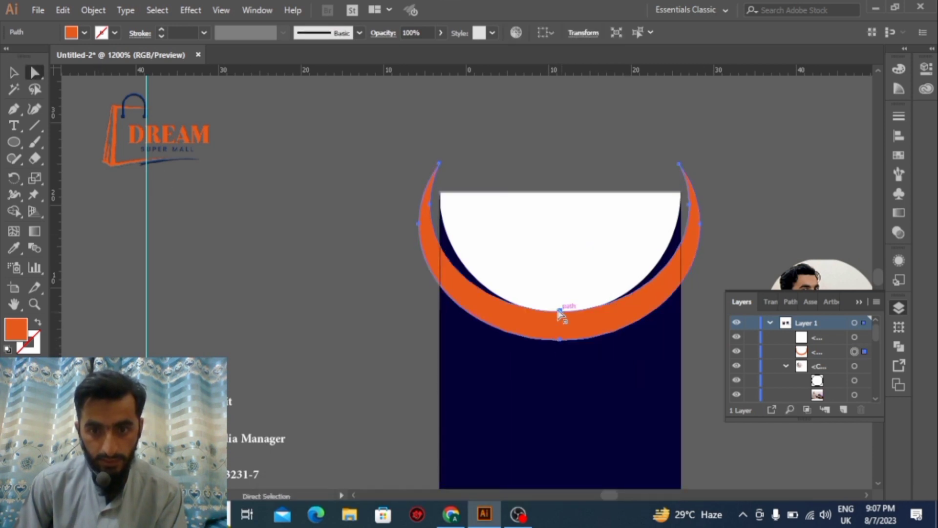
{"action": "key", "text": "ctrl+z"}
{"action": "left_click", "coordinate": [400, 288]}
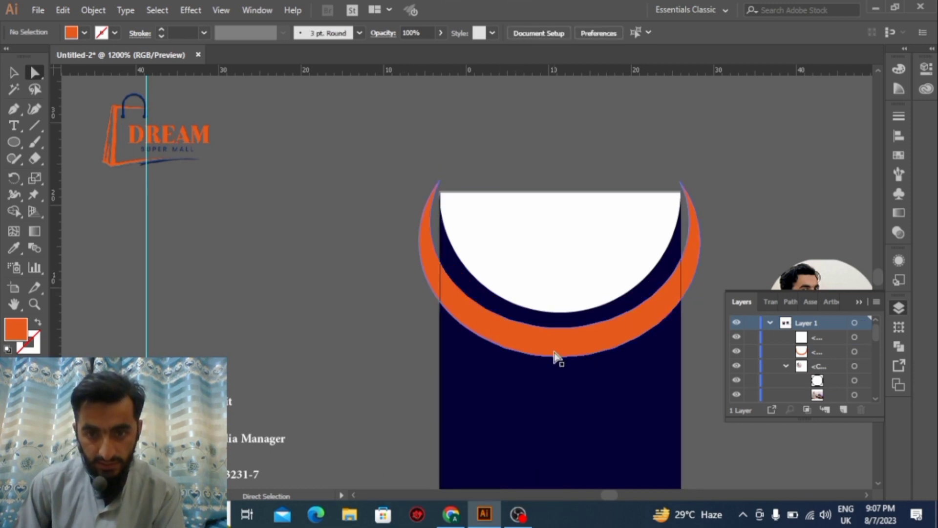
{"action": "left_click_drag", "start_coordinate": [560, 335], "coordinate": [539, 324]}
{"action": "left_click", "coordinate": [13, 73]}
{"action": "left_click", "coordinate": [390, 266]}
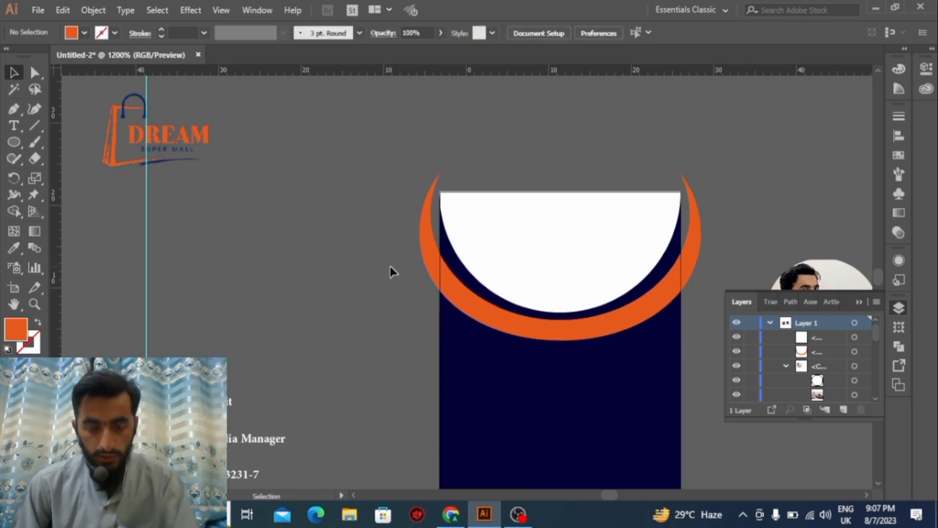
{"action": "scroll", "coordinate": [391, 269], "scroll_direction": "right", "scroll_amount": 5}
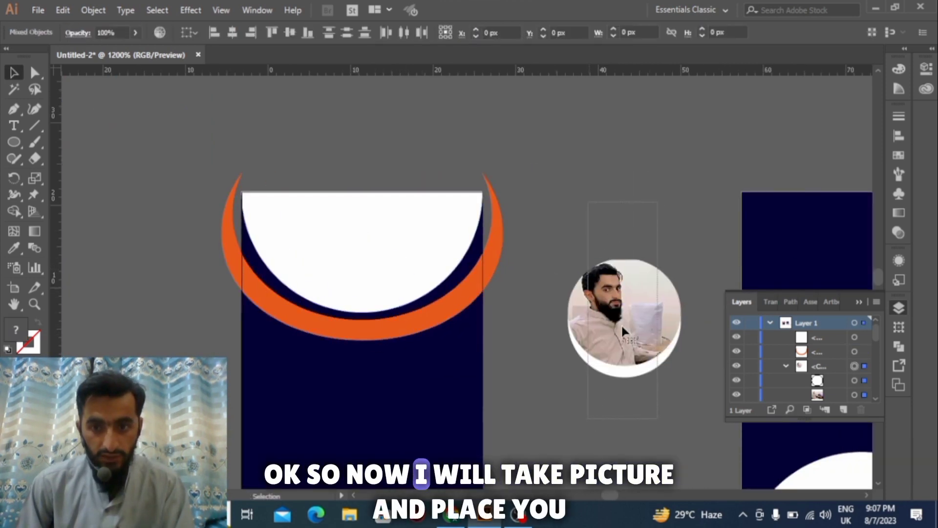
{"action": "left_click_drag", "start_coordinate": [623, 322], "coordinate": [420, 353]}
{"action": "left_click", "coordinate": [547, 333]}
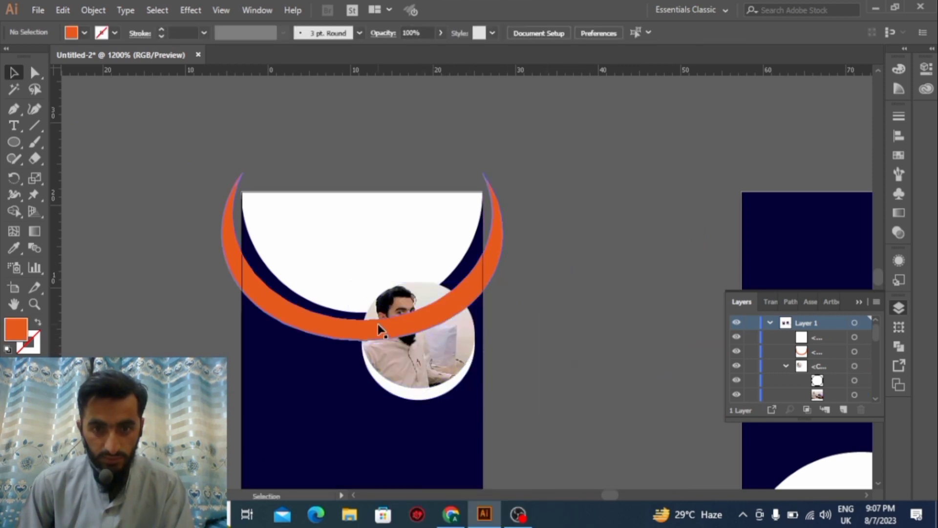
{"action": "key", "text": "ctrl+z"}
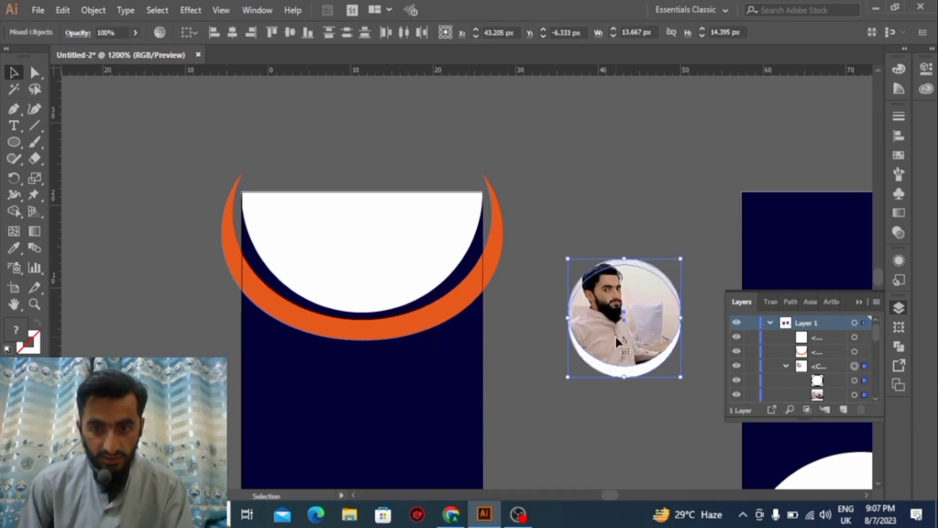
Step: Place the circular employee photo over the right part of the first card's crescent and bring it to the front
{"action": "left_click_drag", "start_coordinate": [615, 334], "coordinate": [408, 351]}
{"action": "right_click", "coordinate": [409, 351]}
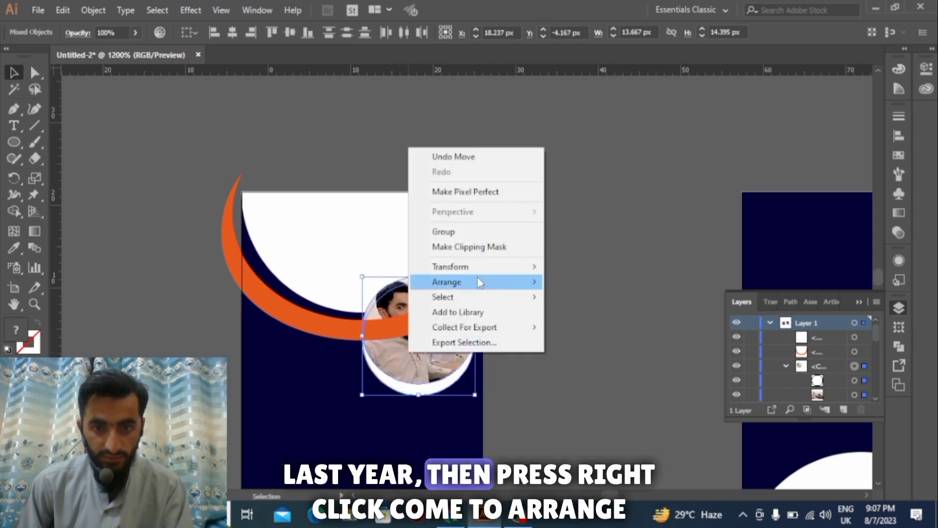
{"action": "mouse_move", "coordinate": [484, 283]}
{"action": "left_click", "coordinate": [552, 283]}
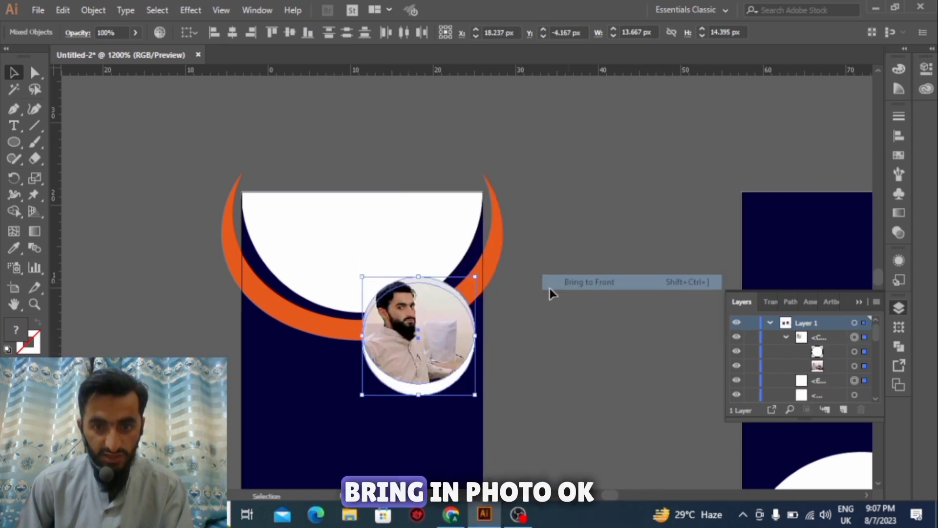
{"action": "left_click", "coordinate": [530, 328]}
Step: Draw a Pen triangle about 29 px wide along the card's bottom, rising about 12.6 px at the right edge, and fill it white
{"action": "scroll", "coordinate": [529, 337], "scroll_direction": "down", "scroll_amount": 3}
{"action": "scroll", "coordinate": [528, 343], "scroll_direction": "up", "scroll_amount": 2}
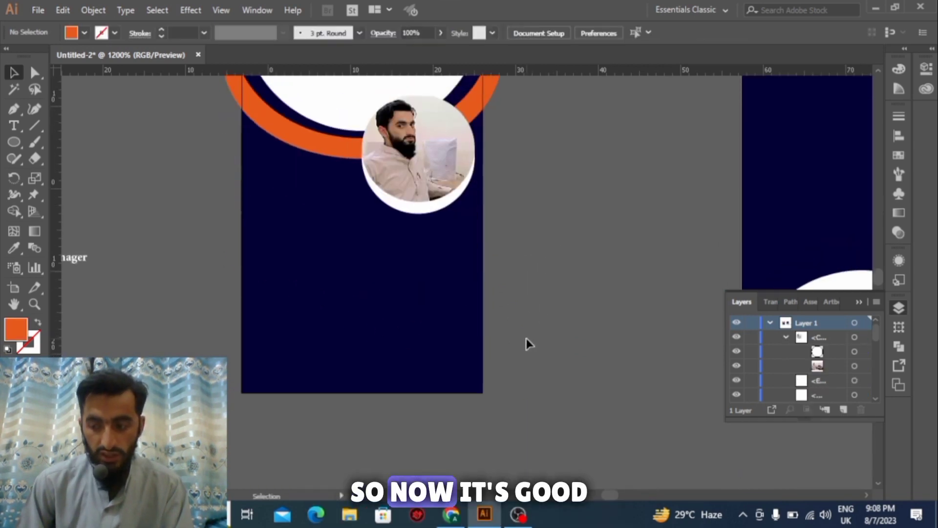
{"action": "left_click", "coordinate": [242, 425]}
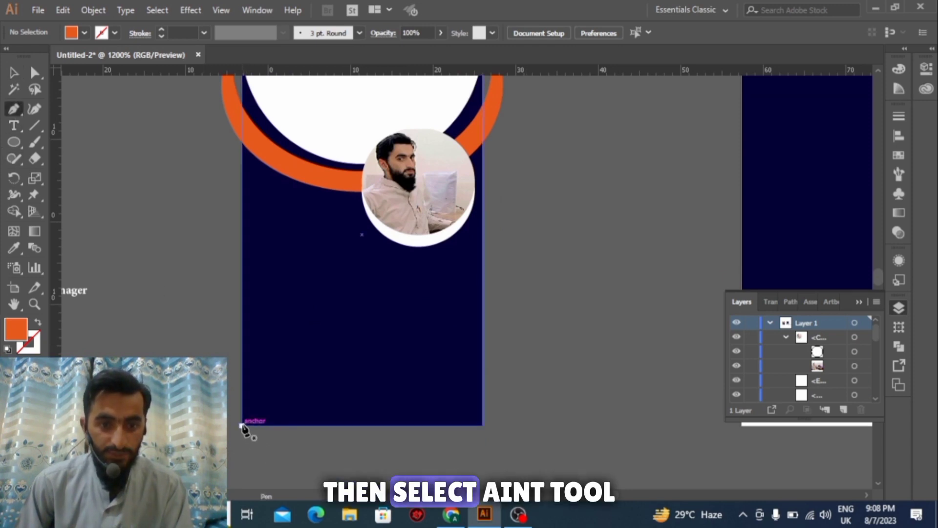
{"action": "left_click", "coordinate": [483, 424]}
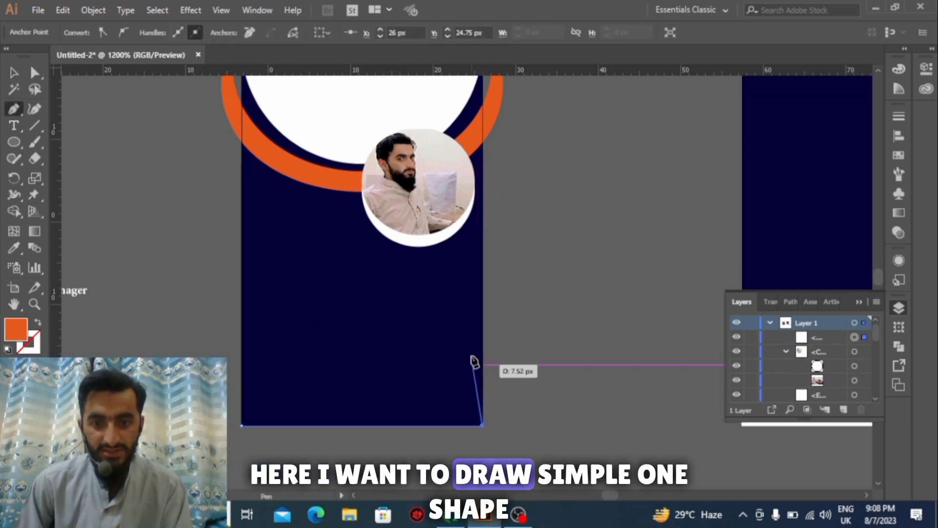
{"action": "left_click", "coordinate": [482, 323]}
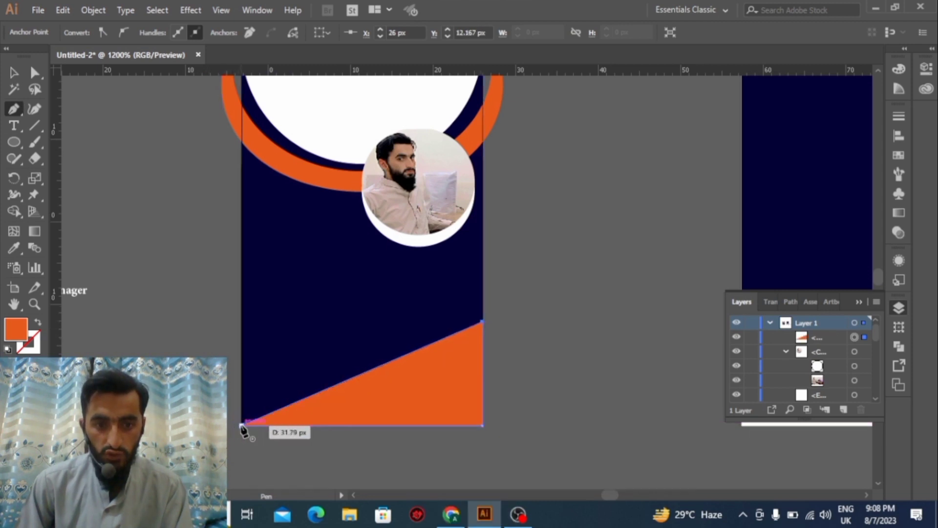
{"action": "left_click", "coordinate": [242, 425]}
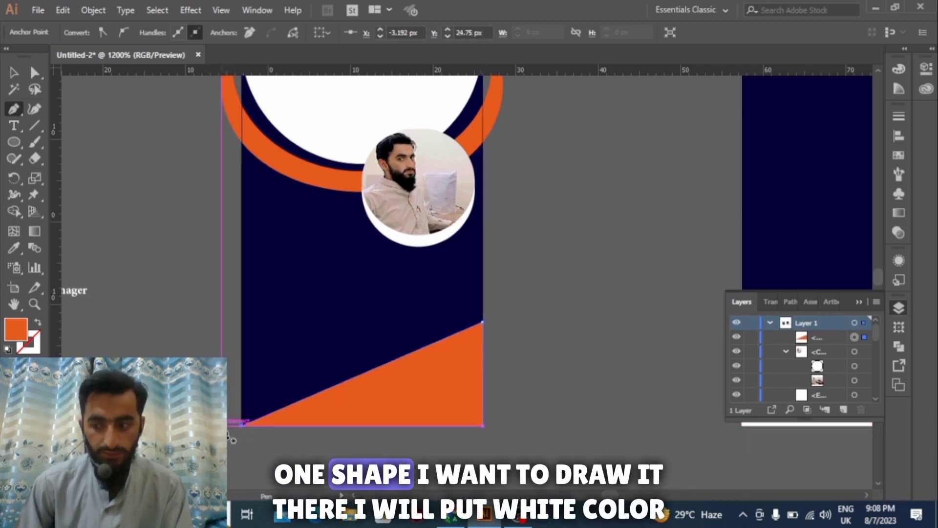
{"action": "left_click", "coordinate": [14, 248]}
{"action": "left_click", "coordinate": [352, 92]}
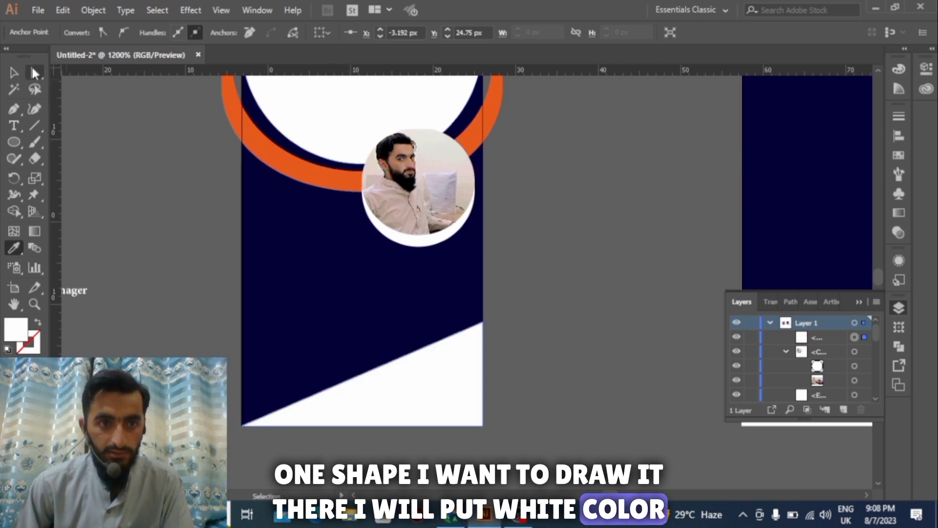
Step: Bend the white triangle's diagonal edge into a gentle downward-sagging curve with the Curvature tool
{"action": "left_click", "coordinate": [34, 108]}
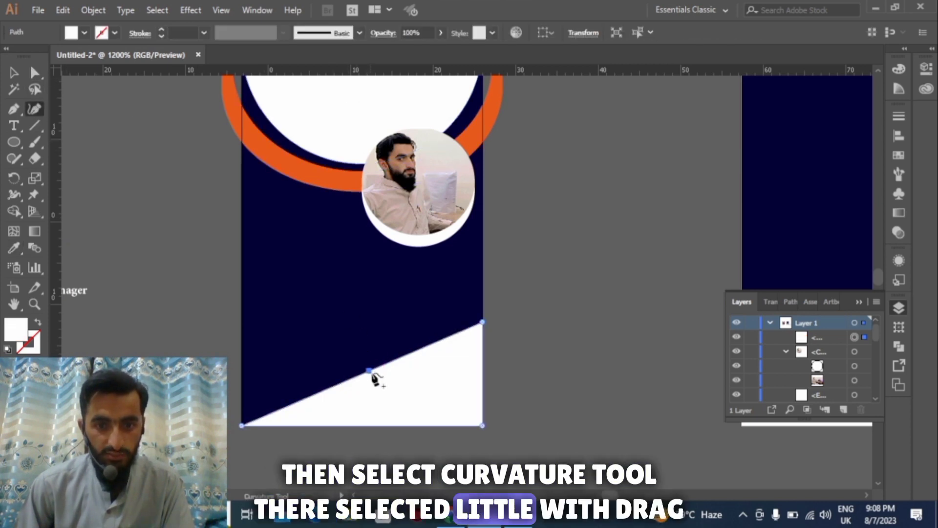
{"action": "left_click_drag", "start_coordinate": [371, 374], "coordinate": [380, 394]}
{"action": "key", "text": "v"}
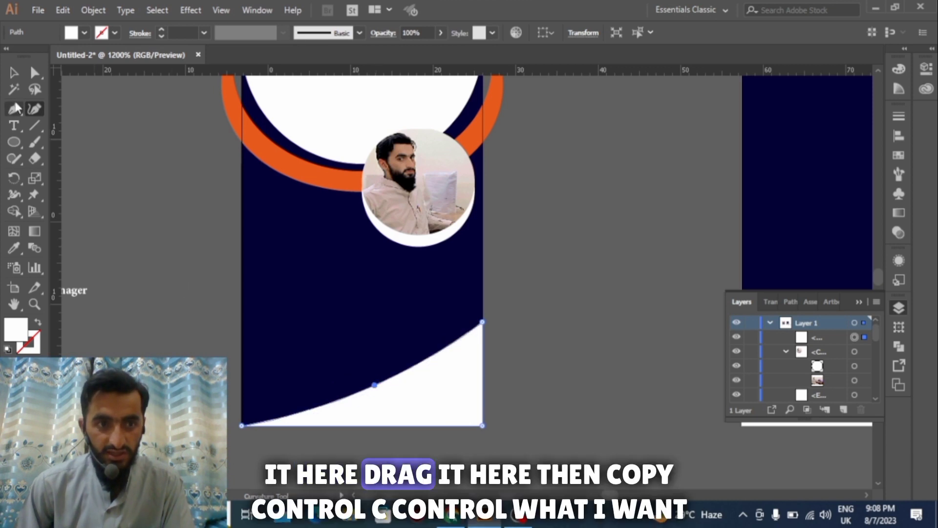
{"action": "key", "text": "a"}
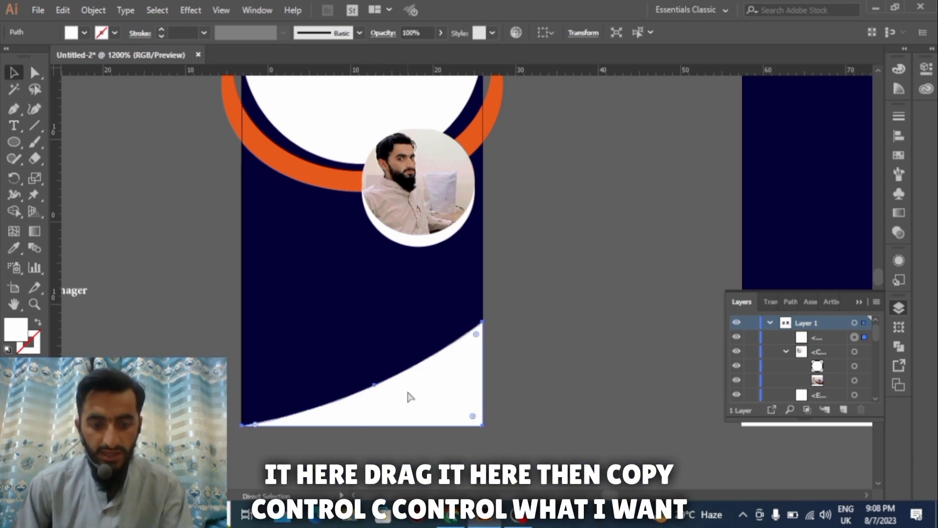
{"action": "key", "text": "v"}
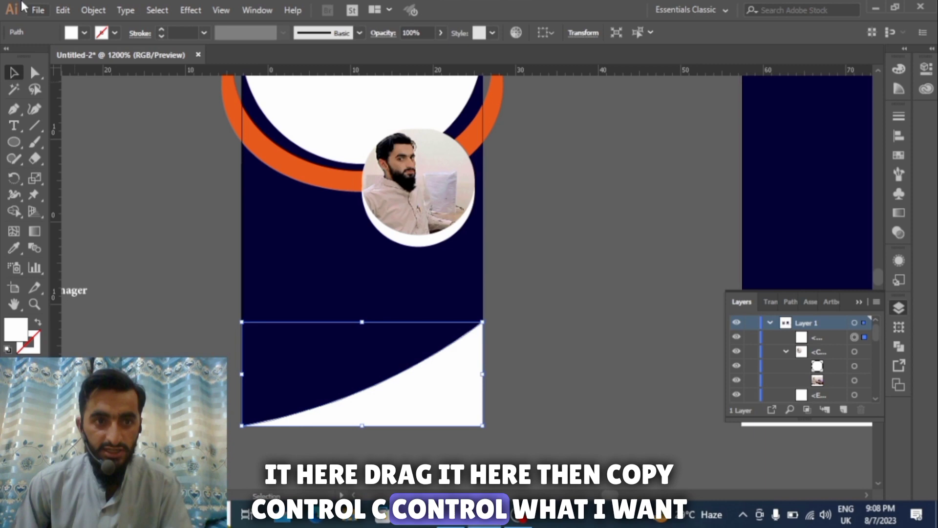
Step: Duplicate the white curved shape and make the copy slightly taller, keeping its base on the card's bottom edge
{"action": "left_click", "coordinate": [92, 11]}
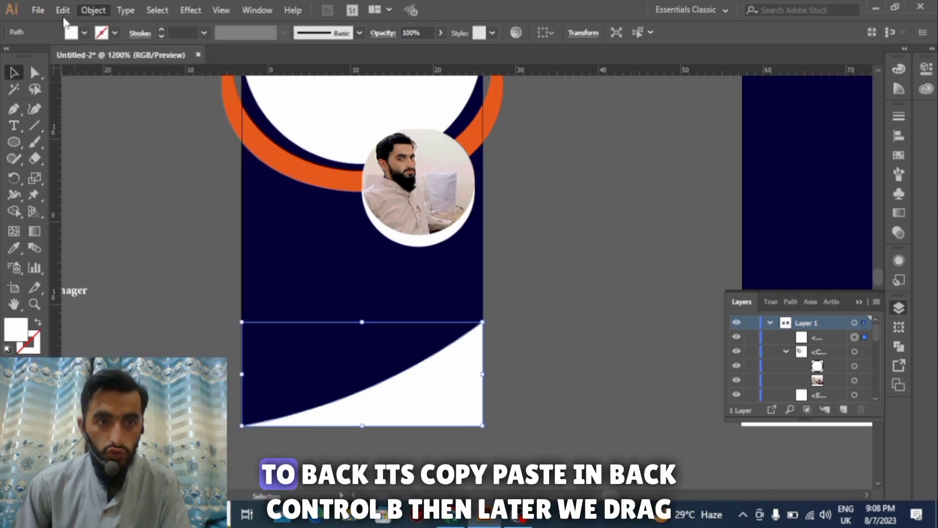
{"action": "left_click", "coordinate": [63, 11]}
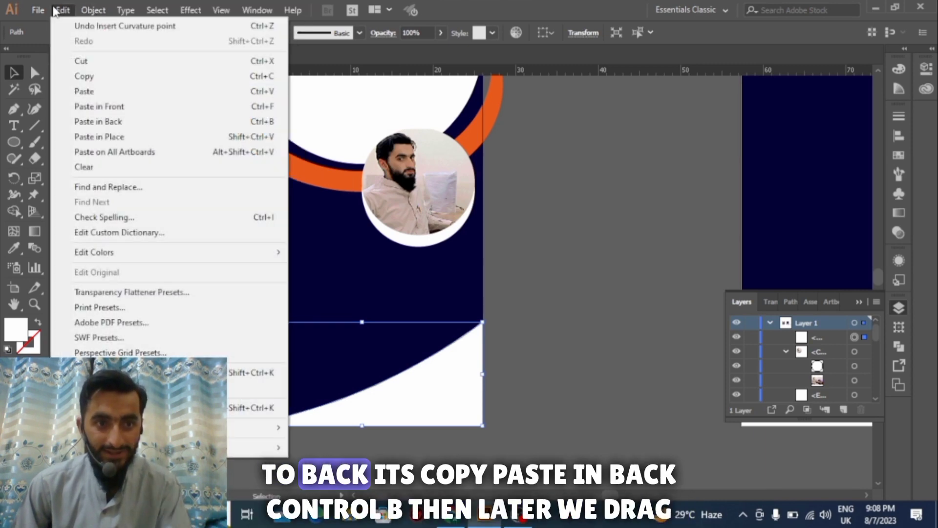
{"action": "left_click", "coordinate": [125, 123]}
{"action": "left_click_drag", "start_coordinate": [390, 386], "coordinate": [389, 379]}
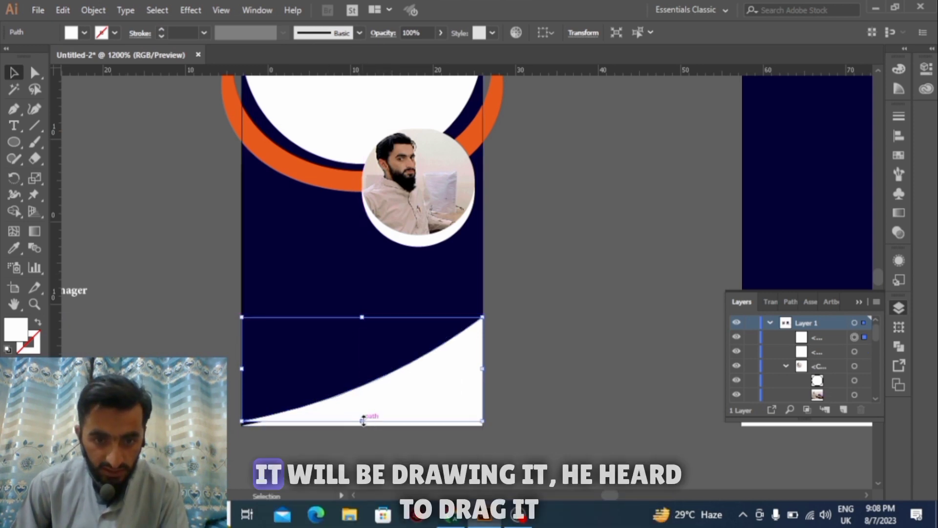
{"action": "left_click_drag", "start_coordinate": [362, 420], "coordinate": [363, 425]}
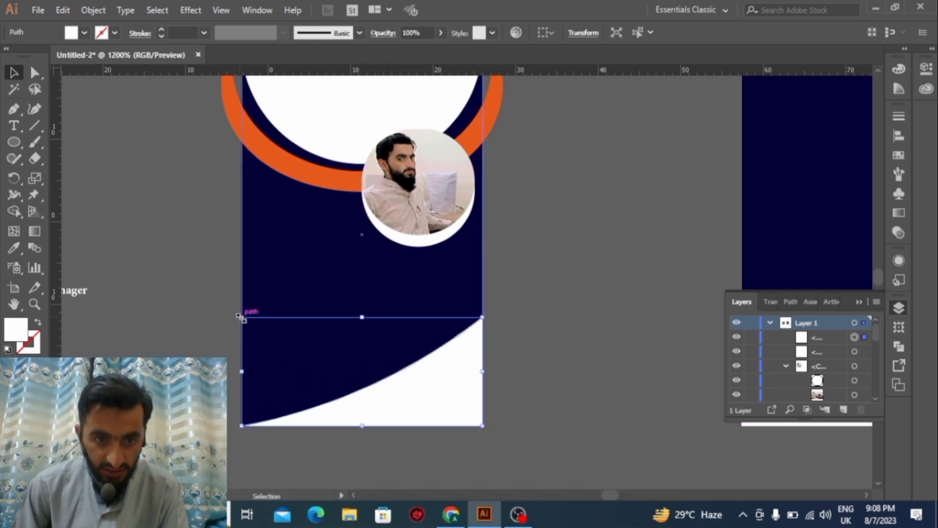
Step: Try to enlarge the copy upward and past the card's left edge and fill it with the crescent's orange
{"action": "left_click_drag", "start_coordinate": [242, 317], "coordinate": [231, 305]}
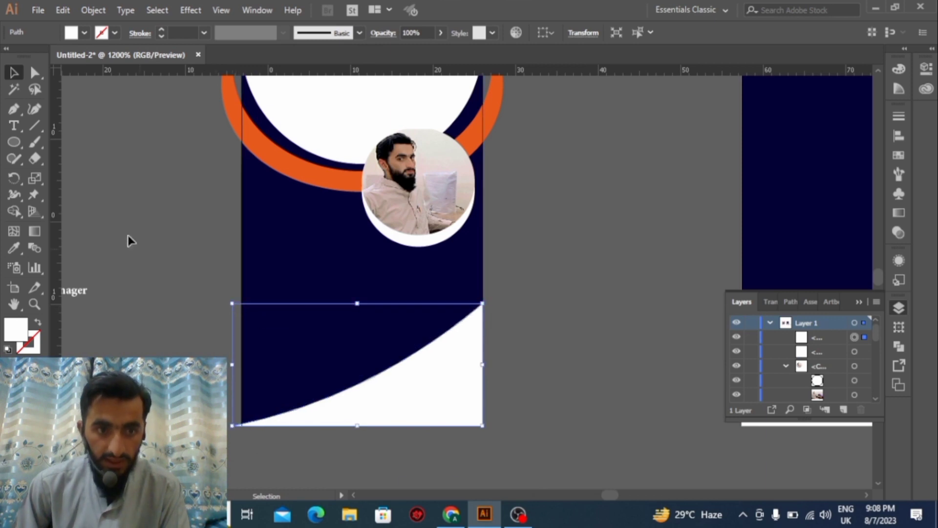
{"action": "left_click", "coordinate": [15, 249]}
{"action": "left_click", "coordinate": [279, 154]}
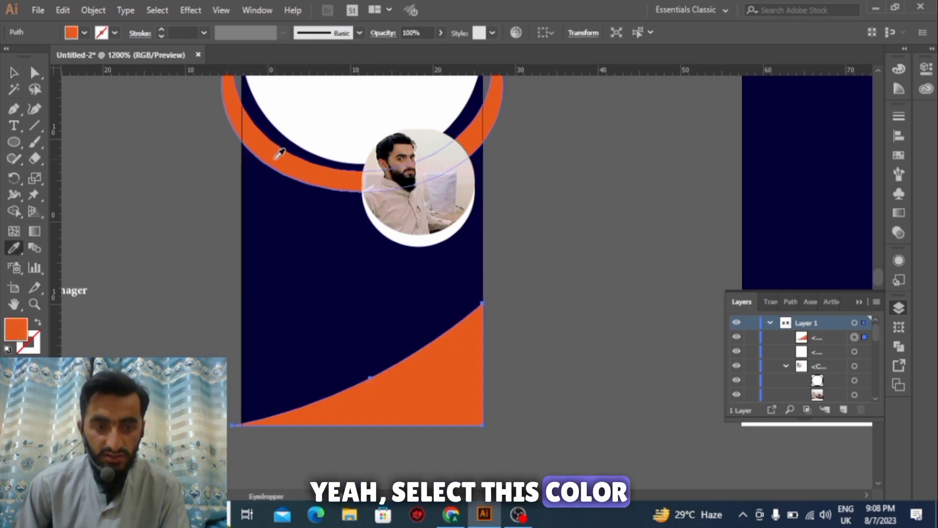
{"action": "key", "text": "ctrl+z"}
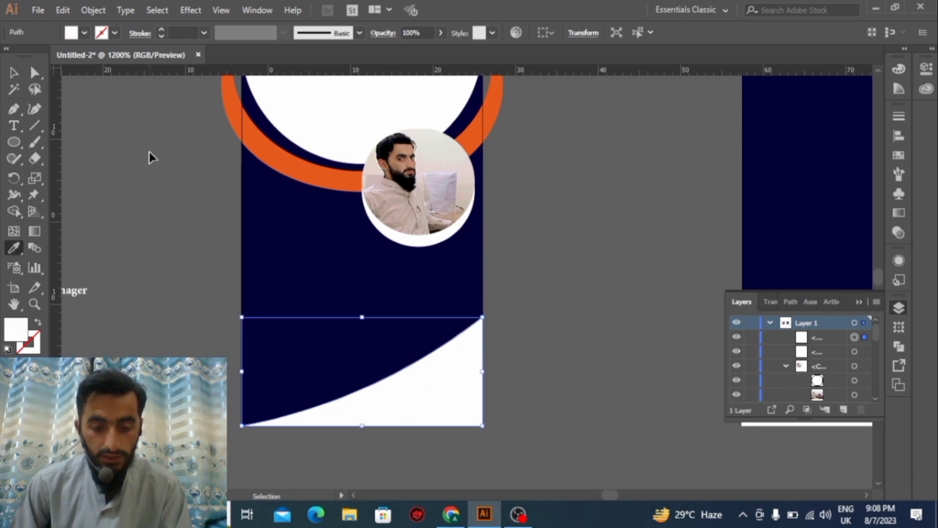
Step: Paste a copy of the white curved shape behind it and enlarge the copy upward and slightly past both card sides
{"action": "left_click", "coordinate": [62, 10]}
{"action": "left_click", "coordinate": [73, 75]}
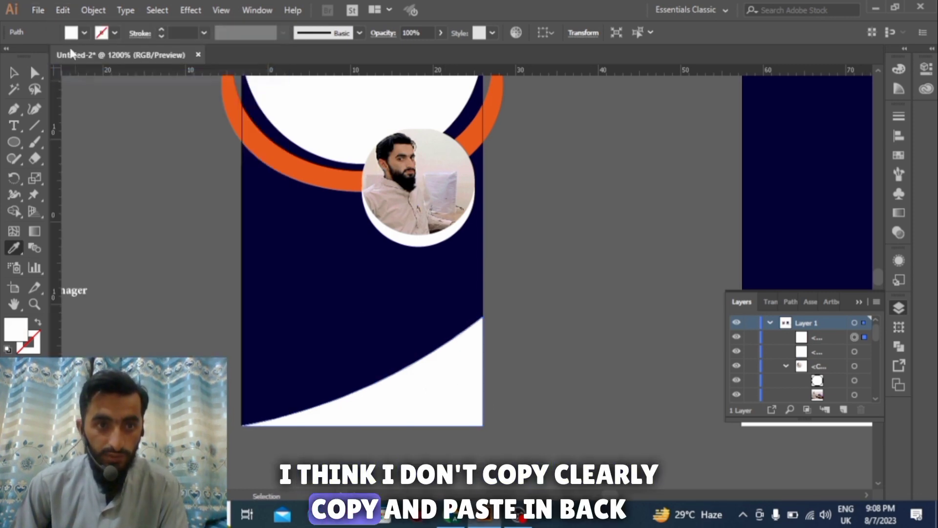
{"action": "left_click", "coordinate": [63, 11]}
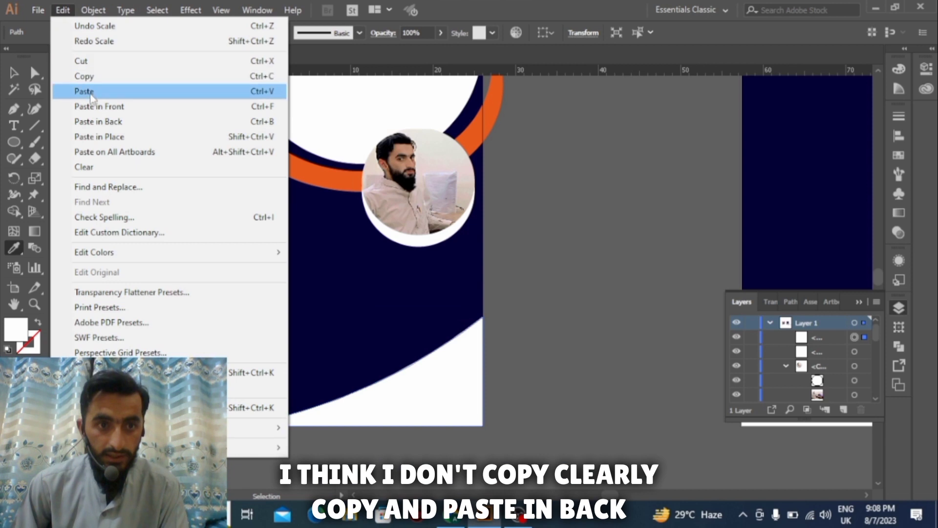
{"action": "left_click", "coordinate": [103, 121]}
{"action": "left_click", "coordinate": [12, 72]}
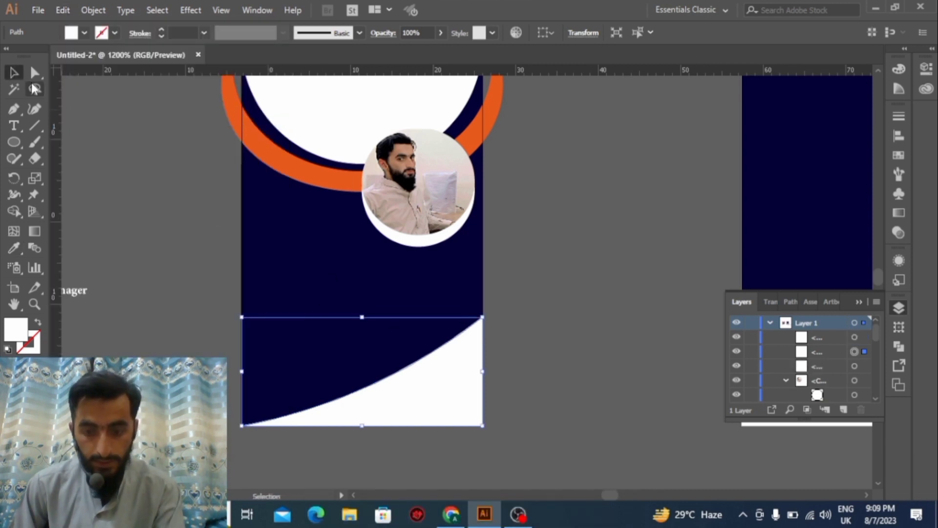
{"action": "left_click_drag", "start_coordinate": [365, 366], "coordinate": [377, 390]}
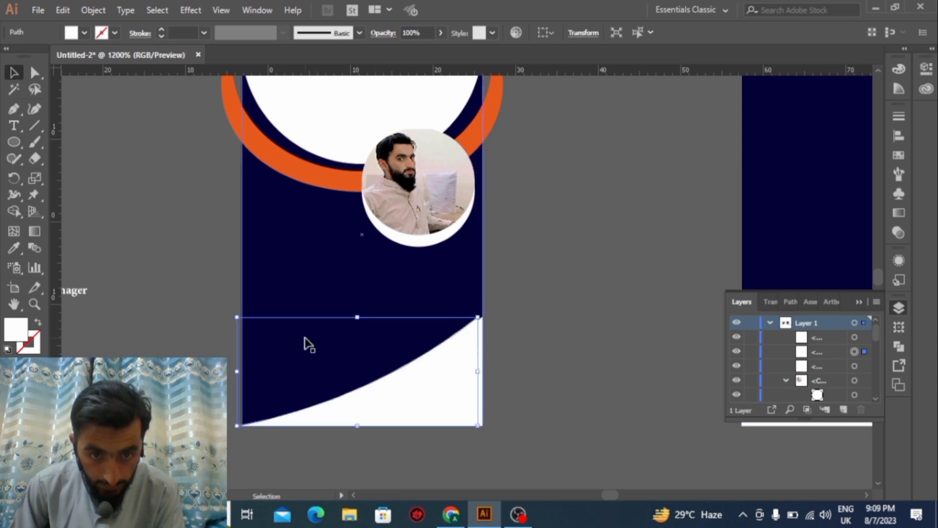
{"action": "left_click_drag", "start_coordinate": [485, 371], "coordinate": [489, 374]}
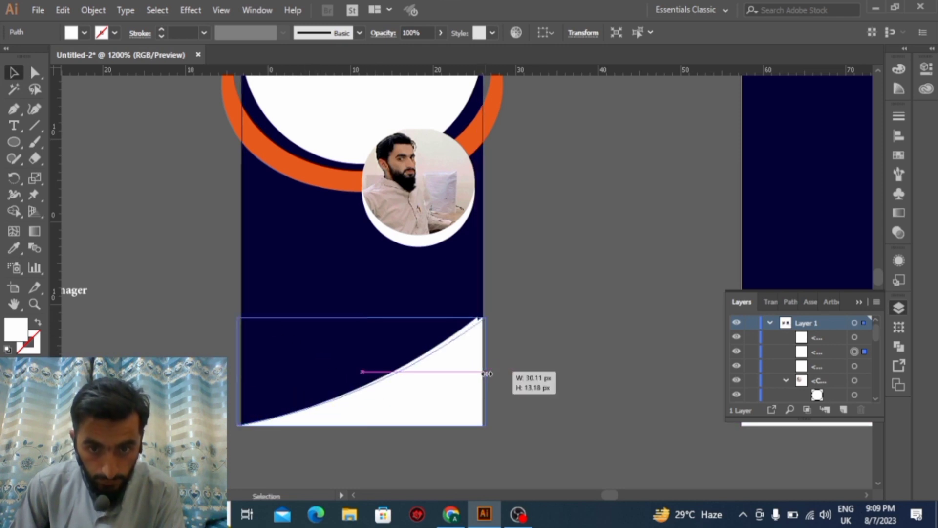
{"action": "left_click_drag", "start_coordinate": [237, 317], "coordinate": [231, 296]}
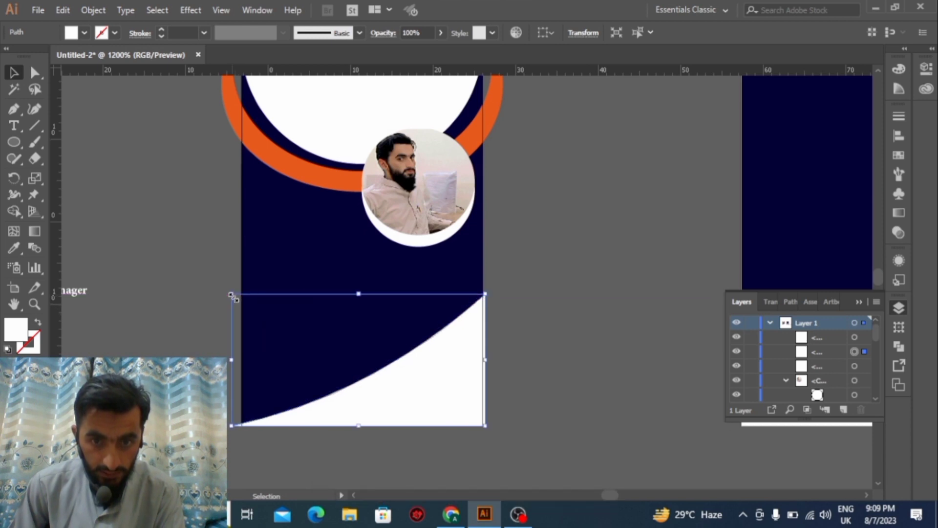
Step: Fill the rear curved shape with the crescent's orange and pull its right side in to the card's edge
{"action": "left_click", "coordinate": [14, 248]}
{"action": "left_click", "coordinate": [296, 161]}
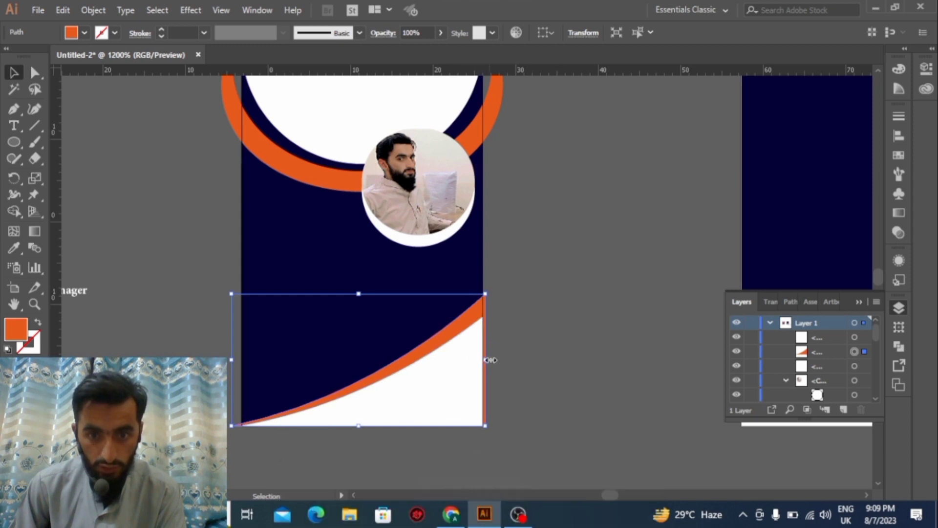
{"action": "left_click_drag", "start_coordinate": [485, 359], "coordinate": [483, 361]}
{"action": "left_click", "coordinate": [529, 339]}
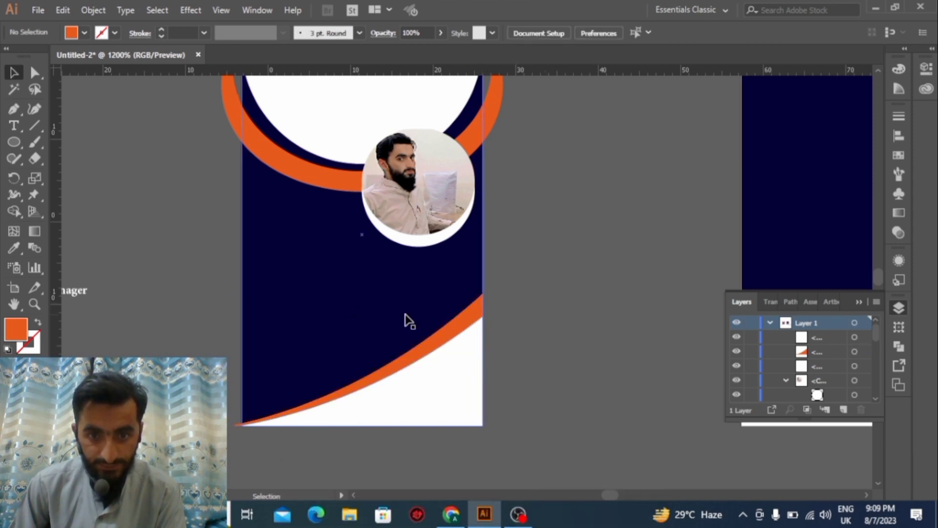
Step: Draw a thin vertical orange bar about 1.6 px wide and 18.6 px tall, and place it near the front card's lower-left edge
{"action": "scroll", "coordinate": [598, 300], "scroll_direction": "right", "scroll_amount": 2}
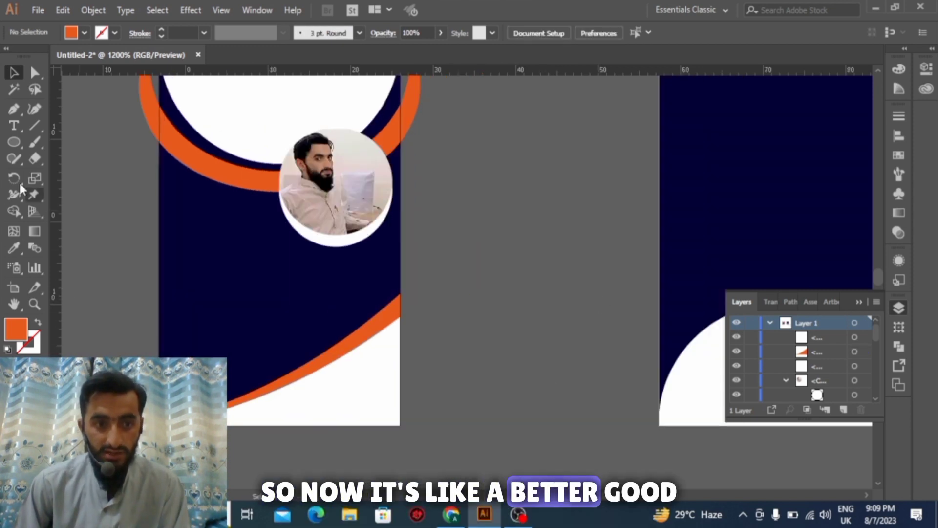
{"action": "left_click", "coordinate": [13, 111]}
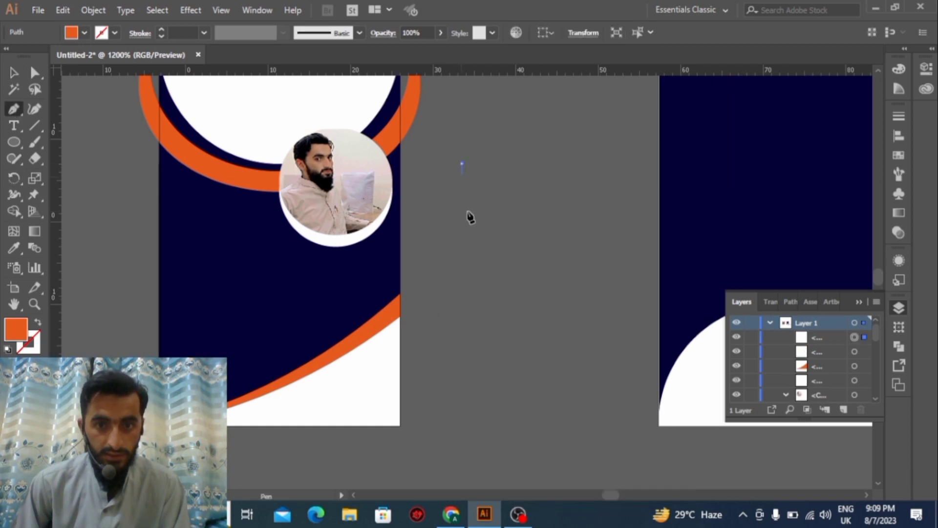
{"action": "left_click", "coordinate": [462, 317]}
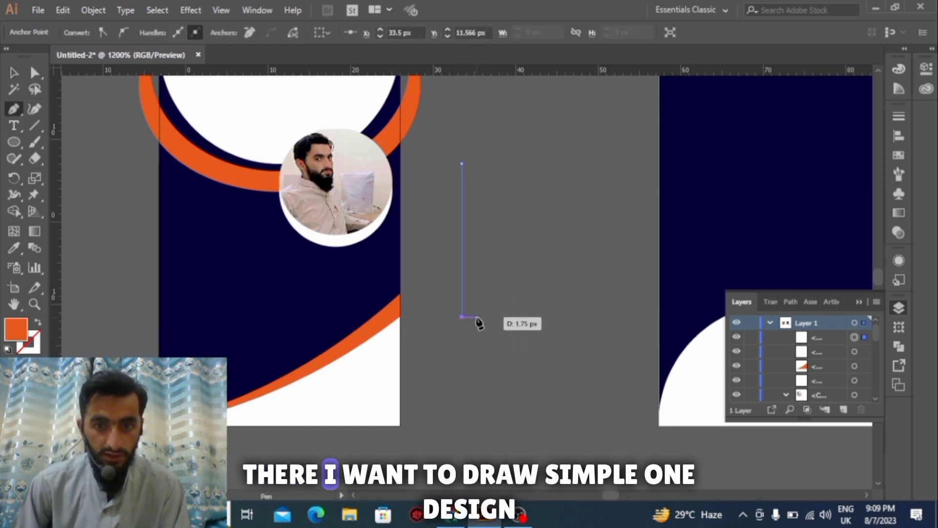
{"action": "left_click", "coordinate": [475, 316]}
{"action": "left_click", "coordinate": [462, 164]}
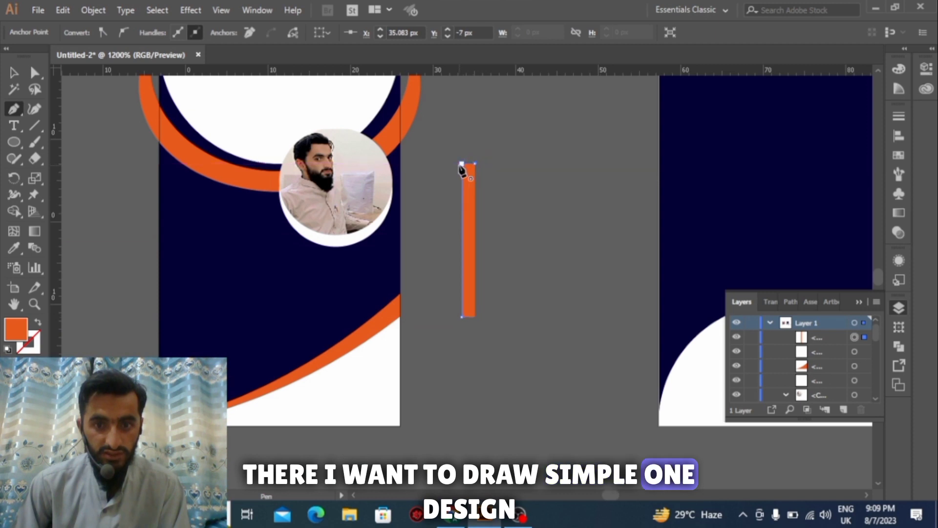
{"action": "left_click", "coordinate": [11, 72]}
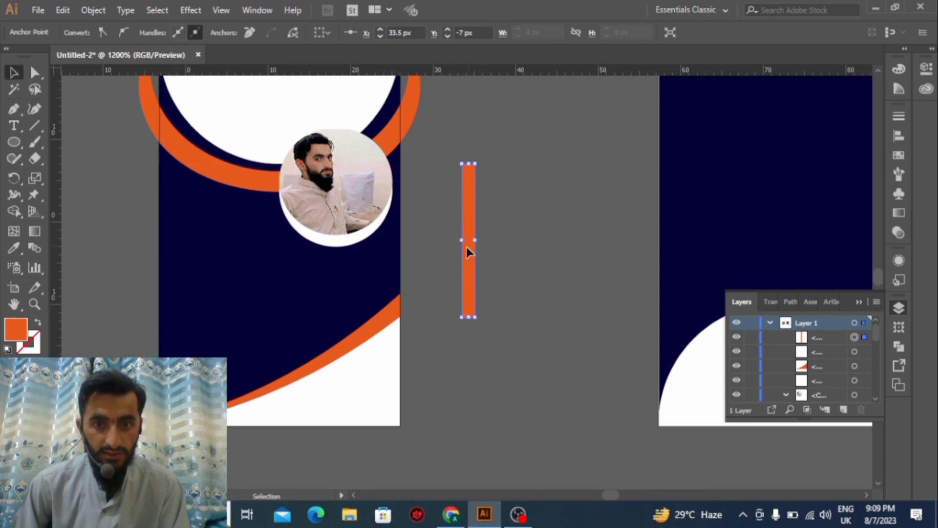
{"action": "left_click_drag", "start_coordinate": [468, 252], "coordinate": [175, 323]}
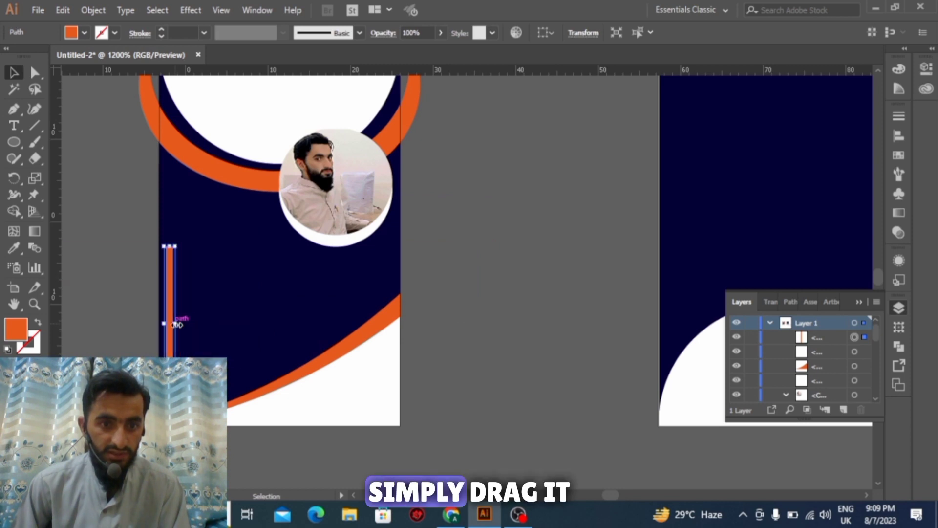
{"action": "left_click", "coordinate": [431, 276]}
Step: Draw an orange triangle over the back card's top-left corner, running across its full top edge and about 15 px down its left side
{"action": "scroll", "coordinate": [614, 258], "scroll_direction": "right", "scroll_amount": 12}
{"action": "scroll", "coordinate": [548, 263], "scroll_direction": "right", "scroll_amount": 4}
{"action": "scroll", "coordinate": [465, 262], "scroll_direction": "up", "scroll_amount": 5}
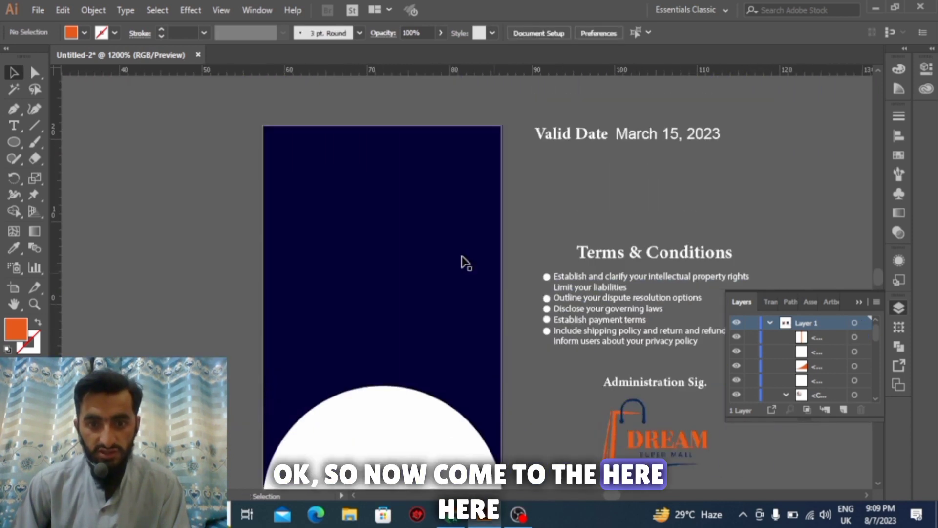
{"action": "left_click", "coordinate": [14, 109]}
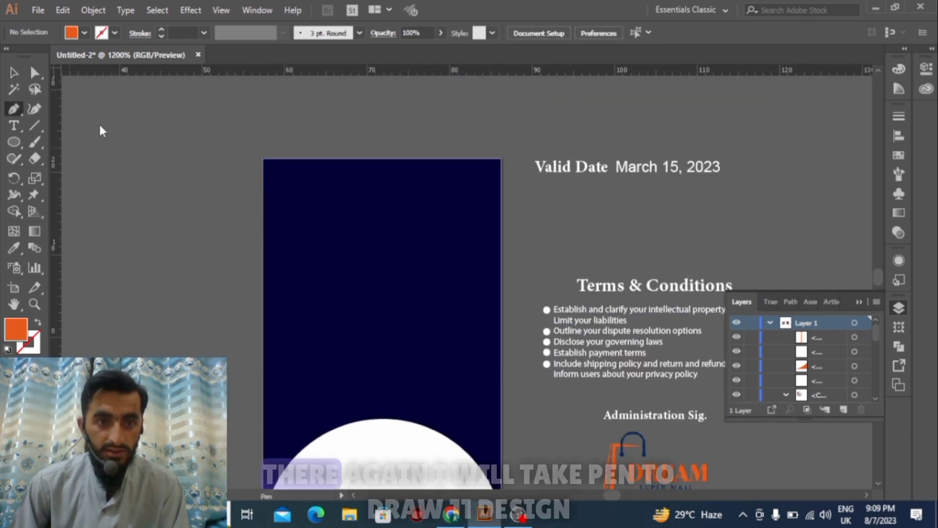
{"action": "left_click", "coordinate": [263, 158]}
{"action": "left_click", "coordinate": [263, 419]}
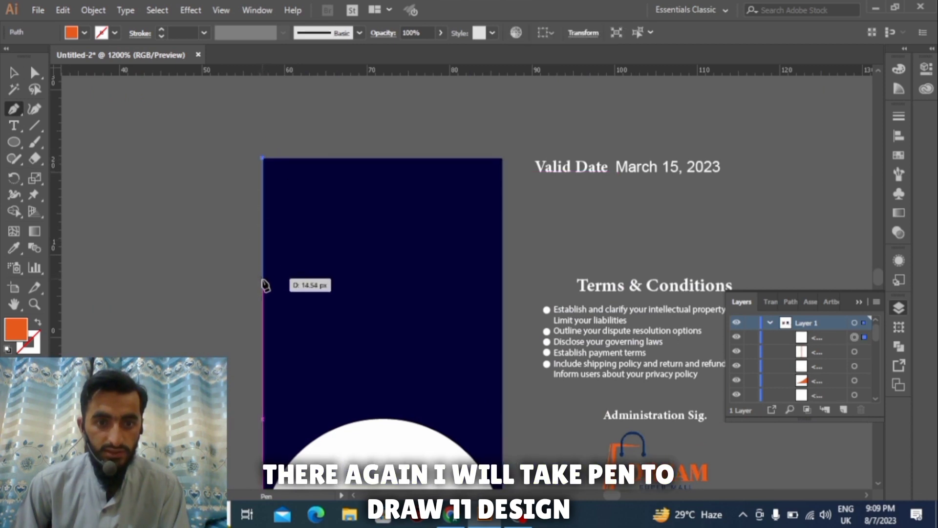
{"action": "left_click", "coordinate": [263, 281]}
{"action": "left_click", "coordinate": [504, 174]}
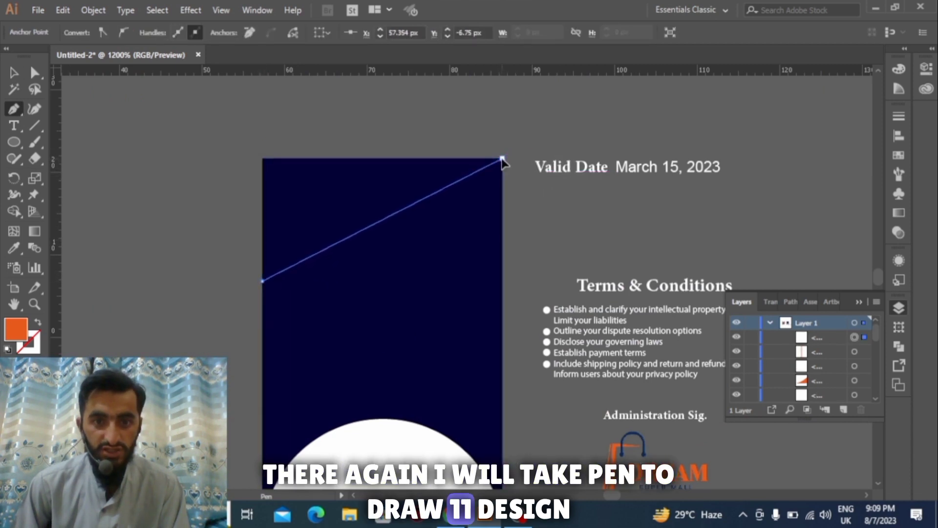
{"action": "left_click", "coordinate": [503, 159]}
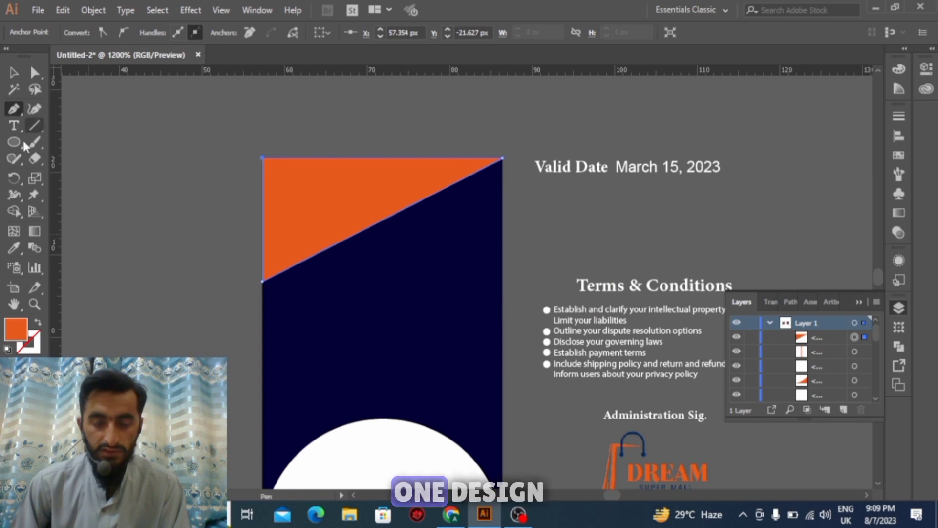
Step: Fill the back card's corner triangle with the front card's white and bend its diagonal edge inward into a smooth curve
{"action": "scroll", "coordinate": [101, 195], "scroll_direction": "left", "scroll_amount": 6}
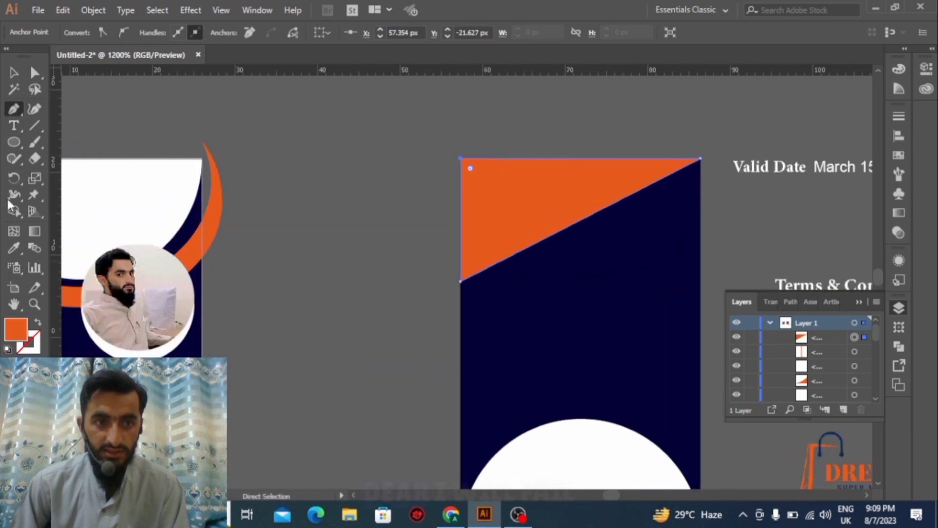
{"action": "left_click", "coordinate": [12, 251]}
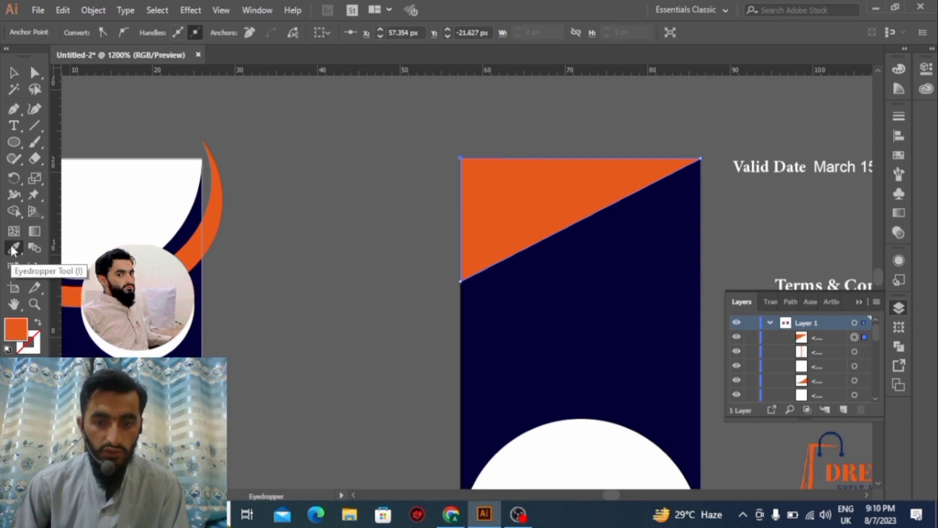
{"action": "left_click", "coordinate": [74, 191]}
{"action": "left_click", "coordinate": [35, 109]}
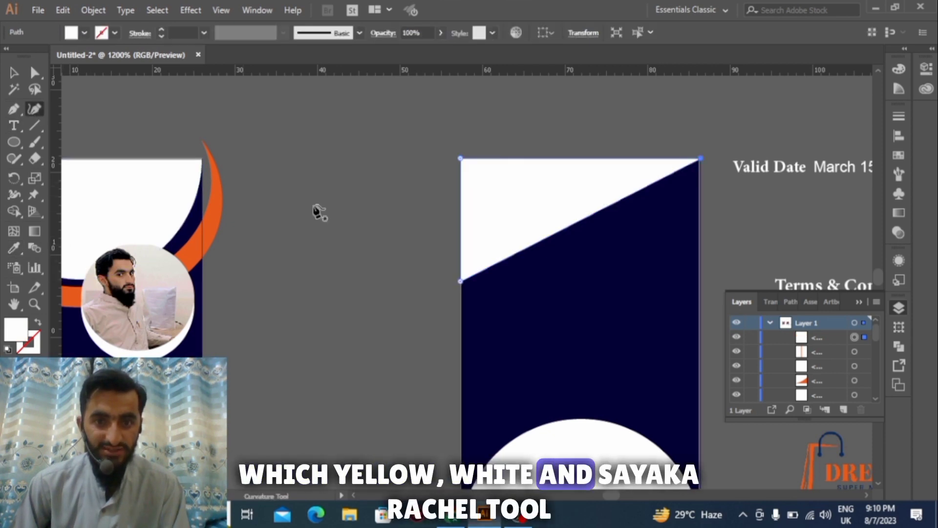
{"action": "left_click_drag", "start_coordinate": [578, 223], "coordinate": [554, 213]}
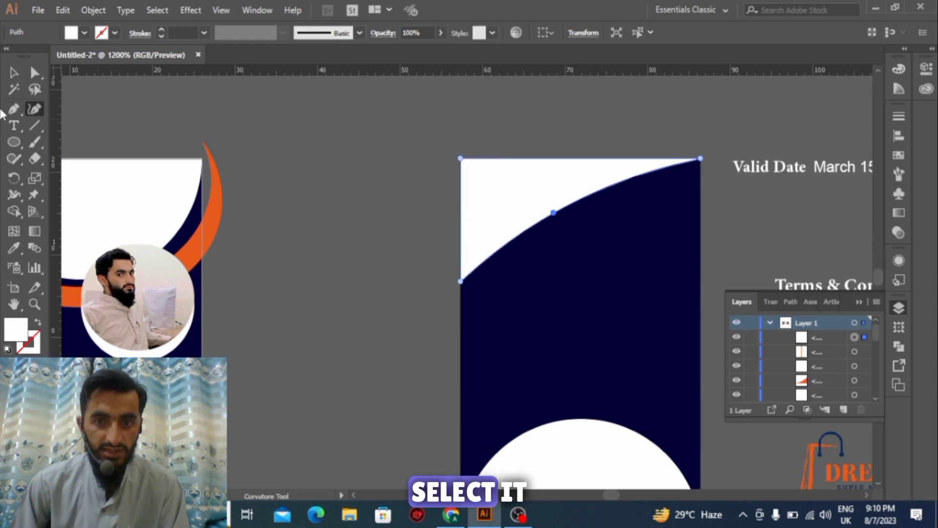
Step: Fill the semicircle at the base of the back card with the crescent's orange
{"action": "left_click", "coordinate": [518, 440]}
{"action": "left_click", "coordinate": [14, 248]}
{"action": "left_click", "coordinate": [209, 241]}
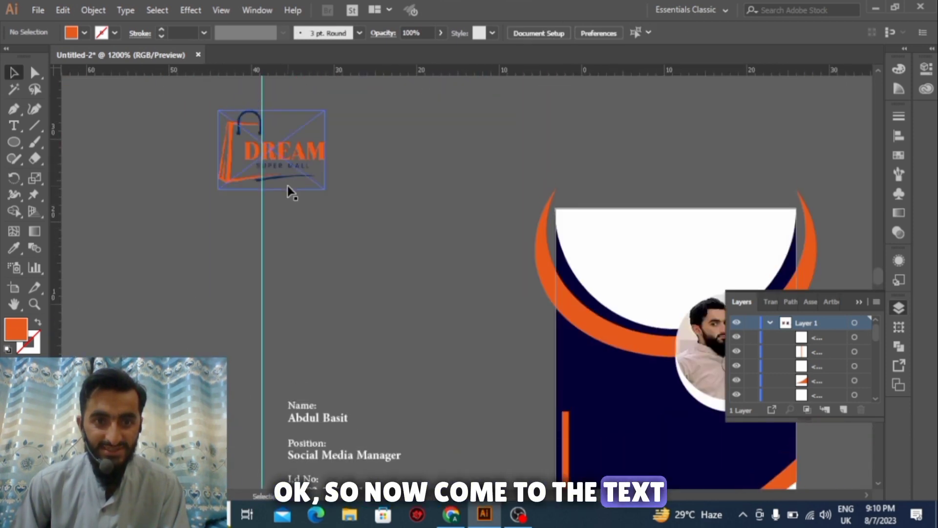
Step: Delete the vertical guide and place the Dream Super Mall logo in front, centred in the front card's white top area
{"action": "left_click_drag", "start_coordinate": [283, 225], "coordinate": [183, 295]}
{"action": "key", "text": "Delete"}
{"action": "left_click_drag", "start_coordinate": [288, 162], "coordinate": [676, 274]}
{"action": "right_click", "coordinate": [676, 276]}
{"action": "mouse_move", "coordinate": [753, 391]}
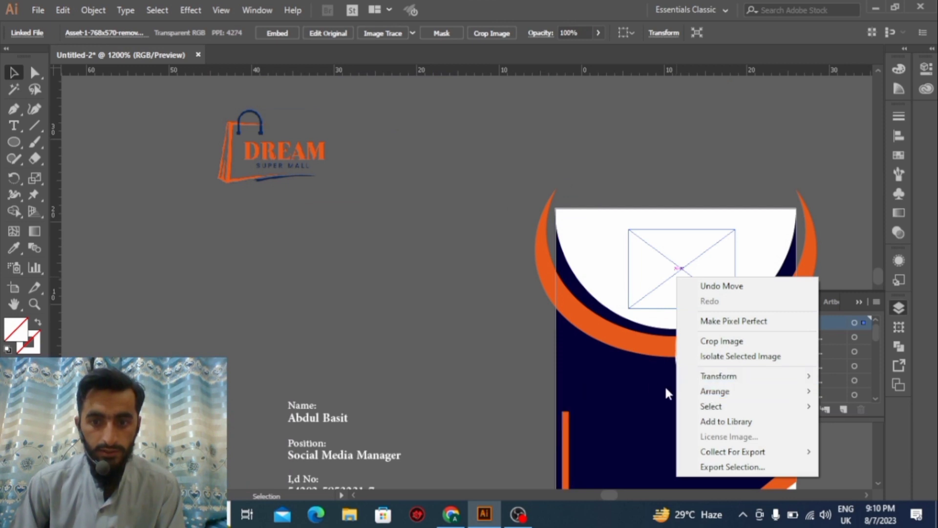
{"action": "left_click", "coordinate": [621, 391]}
{"action": "scroll", "coordinate": [559, 355], "scroll_direction": "right", "scroll_amount": 3}
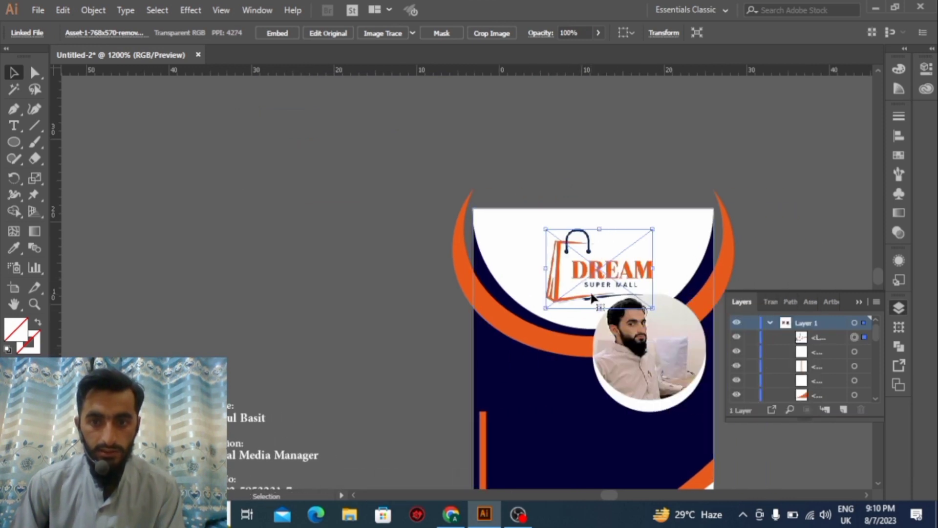
{"action": "left_click_drag", "start_coordinate": [589, 275], "coordinate": [587, 263]}
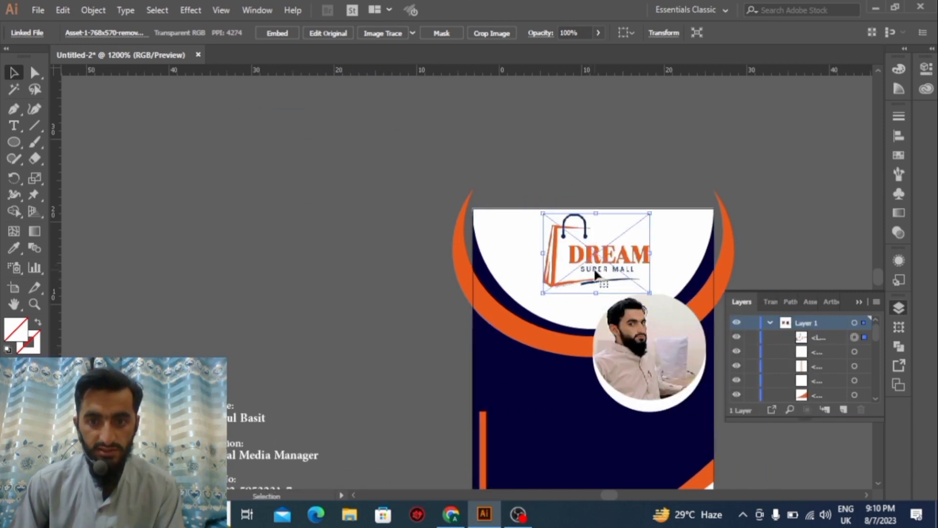
Step: Place the name, position and ID text block beside the orange bar on the front card and bring it to the front
{"action": "scroll", "coordinate": [356, 383], "scroll_direction": "right", "scroll_amount": 3}
{"action": "scroll", "coordinate": [357, 384], "scroll_direction": "down", "scroll_amount": 5}
{"action": "left_click", "coordinate": [141, 339]}
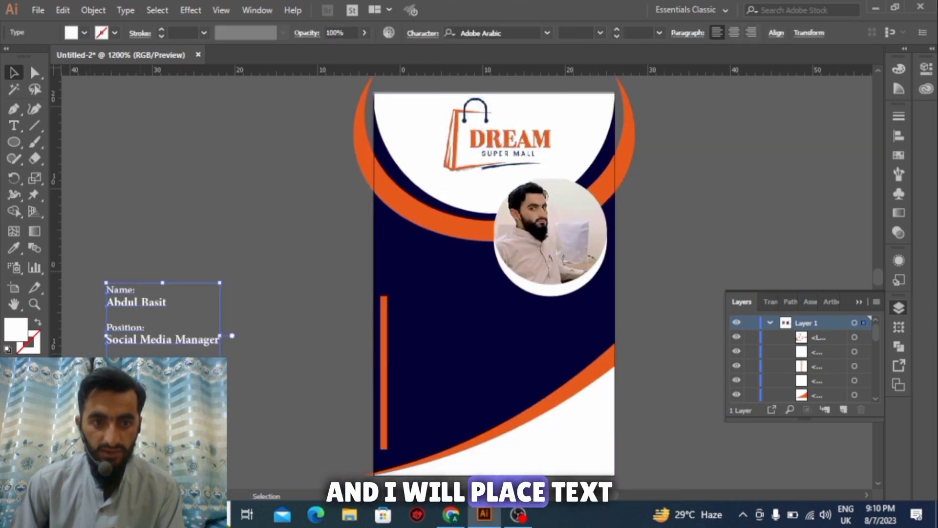
{"action": "left_click_drag", "start_coordinate": [141, 339], "coordinate": [424, 347]}
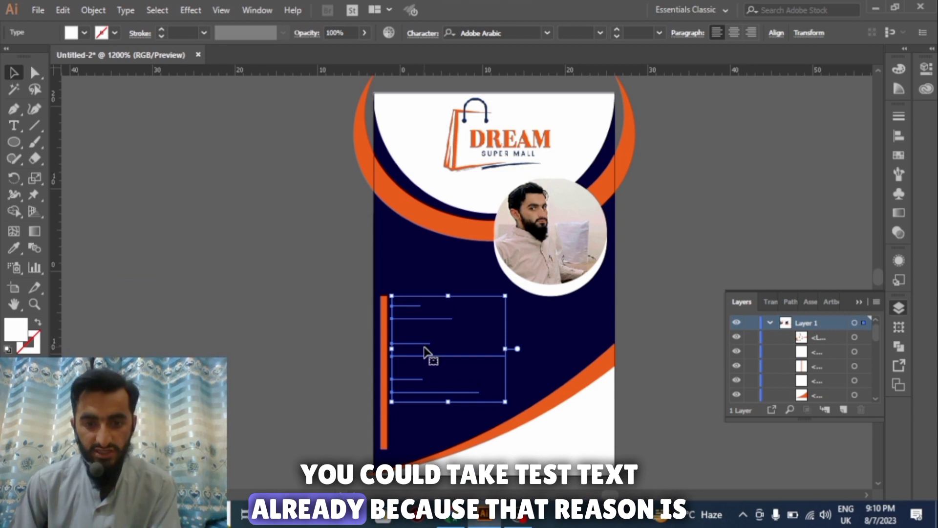
{"action": "right_click", "coordinate": [425, 352]}
{"action": "mouse_move", "coordinate": [502, 279]}
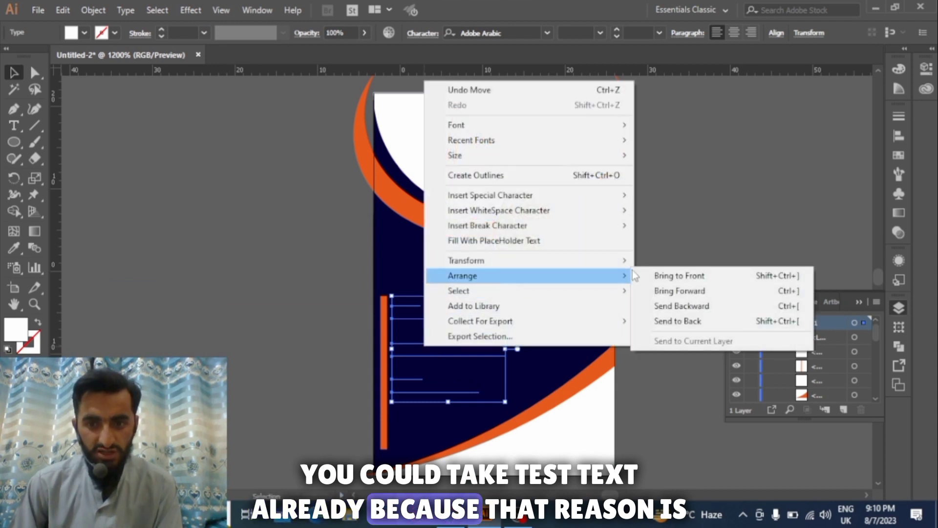
{"action": "left_click", "coordinate": [662, 278]}
Step: Bring the Dream Super Mall logo beside the back card to the front of the stacking order
{"action": "scroll", "coordinate": [562, 332], "scroll_direction": "right", "scroll_amount": 5}
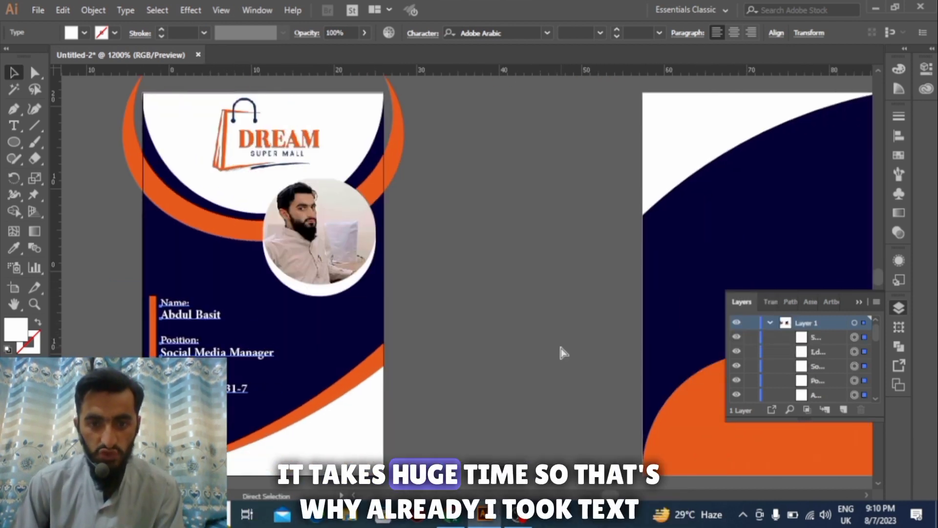
{"action": "scroll", "coordinate": [567, 352], "scroll_direction": "right", "scroll_amount": 7}
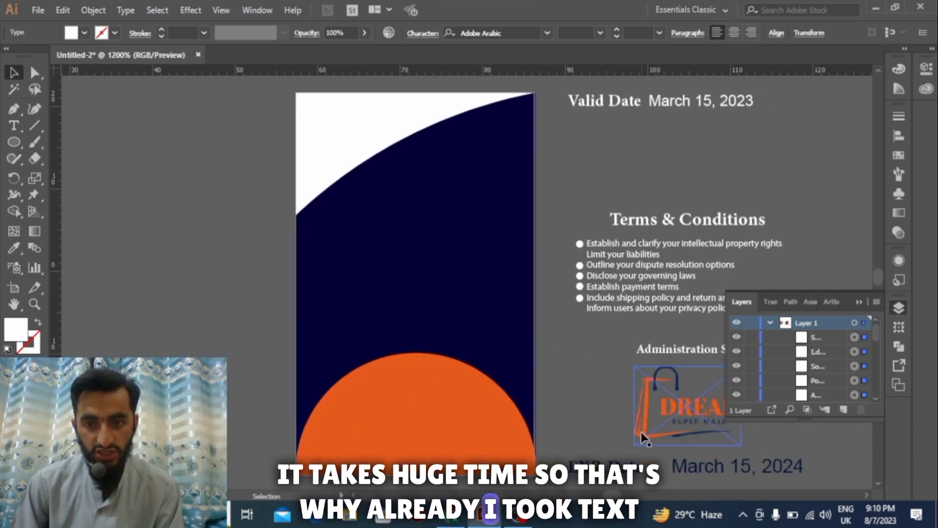
{"action": "left_click", "coordinate": [643, 433]}
{"action": "right_click", "coordinate": [643, 433]}
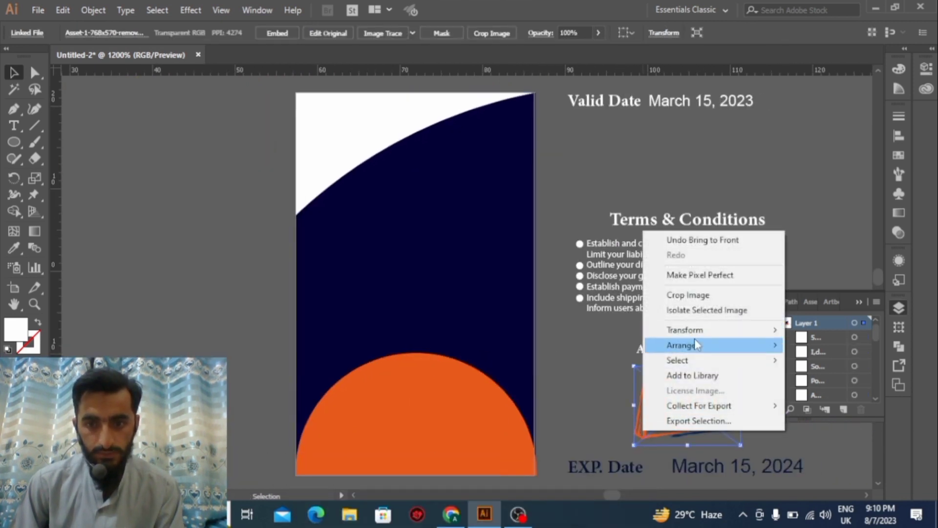
{"action": "mouse_move", "coordinate": [669, 345]}
{"action": "left_click", "coordinate": [565, 348]}
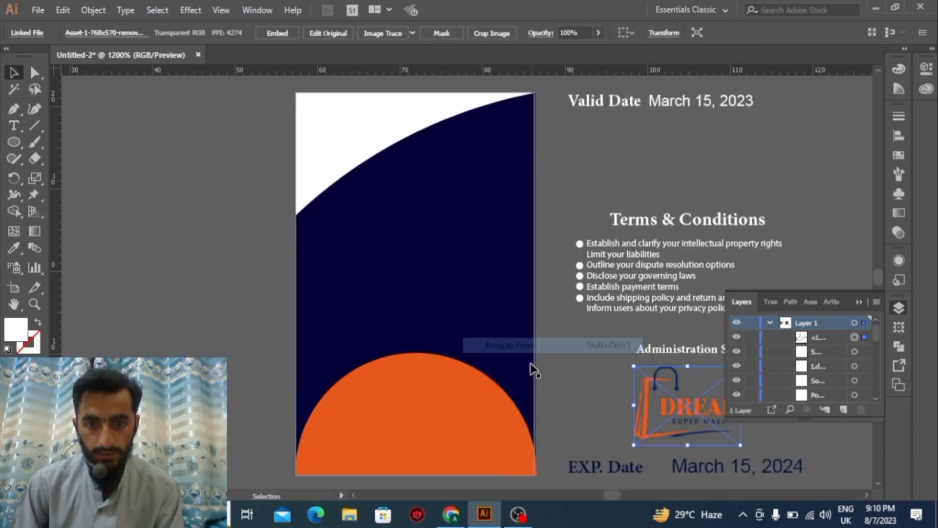
Step: Fill the semicircle at the base of the back card with the white of the curved corner shape
{"action": "left_click", "coordinate": [449, 394]}
{"action": "key", "text": "i"}
{"action": "left_click", "coordinate": [304, 195]}
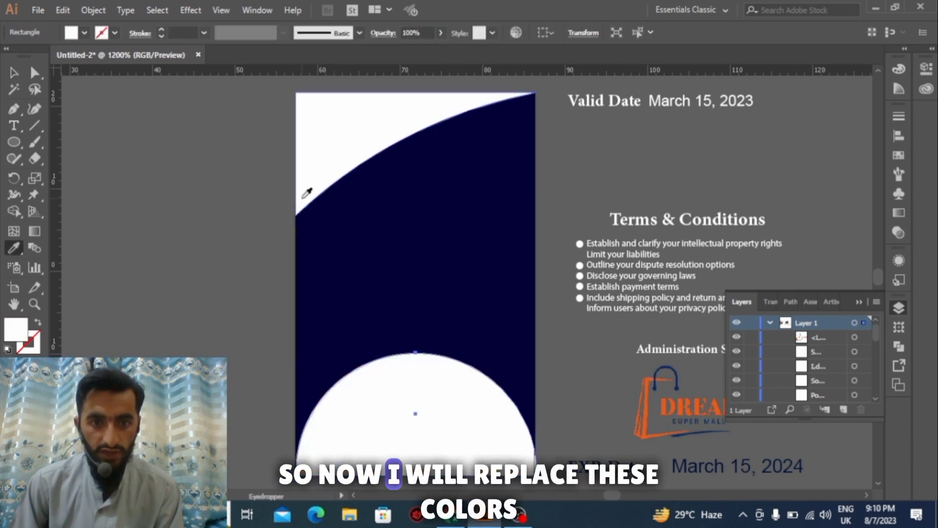
Step: Fill the curved corner shape at the top of the back card with the orange sampled from the logo
{"action": "key", "text": "v"}
{"action": "left_click", "coordinate": [325, 146]}
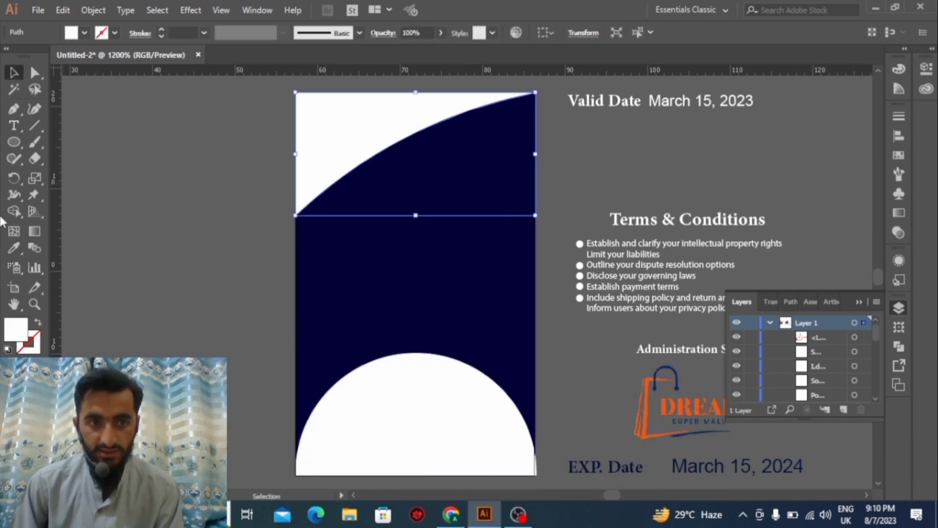
{"action": "left_click", "coordinate": [16, 251]}
{"action": "left_click", "coordinate": [651, 413]}
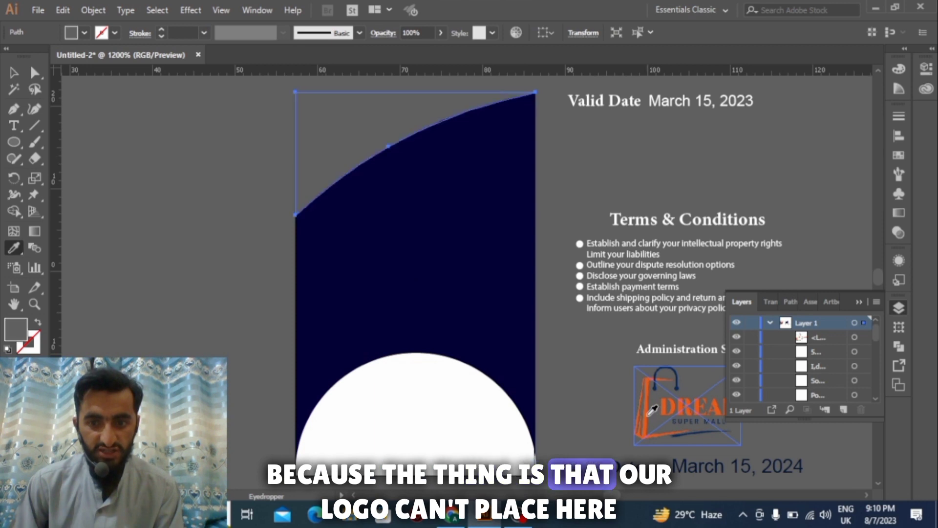
{"action": "left_click", "coordinate": [649, 412]}
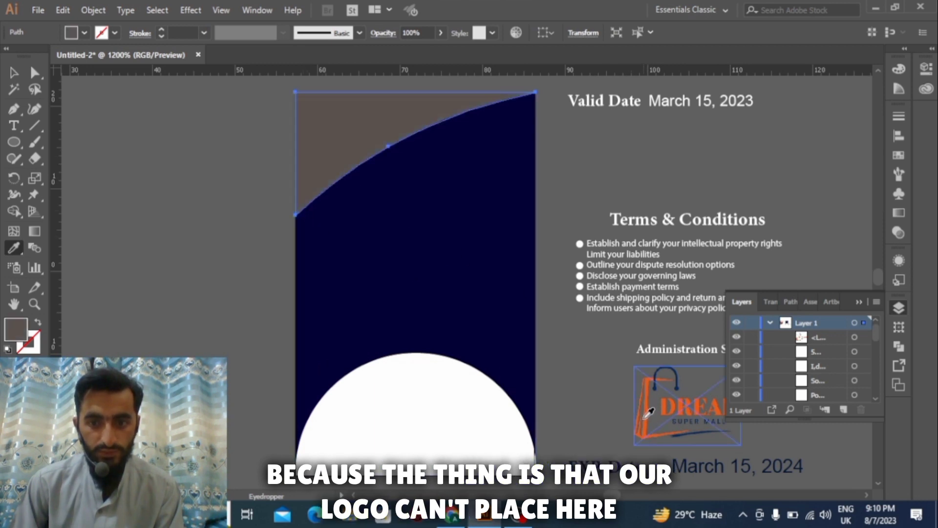
{"action": "left_click", "coordinate": [651, 414]}
Step: Place the logo in the middle of the white semicircle on the back card
{"action": "left_click", "coordinate": [14, 73]}
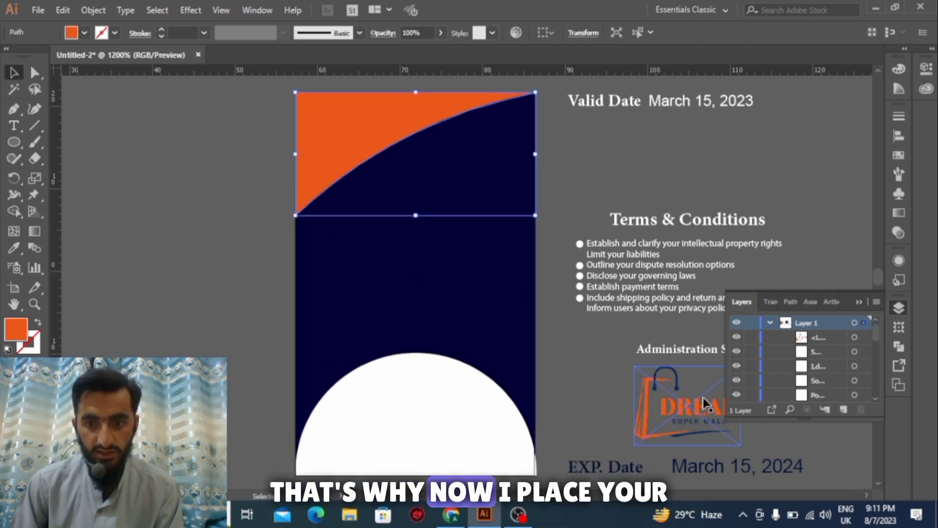
{"action": "left_click_drag", "start_coordinate": [473, 401], "coordinate": [428, 422]}
{"action": "right_click", "coordinate": [429, 410]}
{"action": "left_click", "coordinate": [426, 431]}
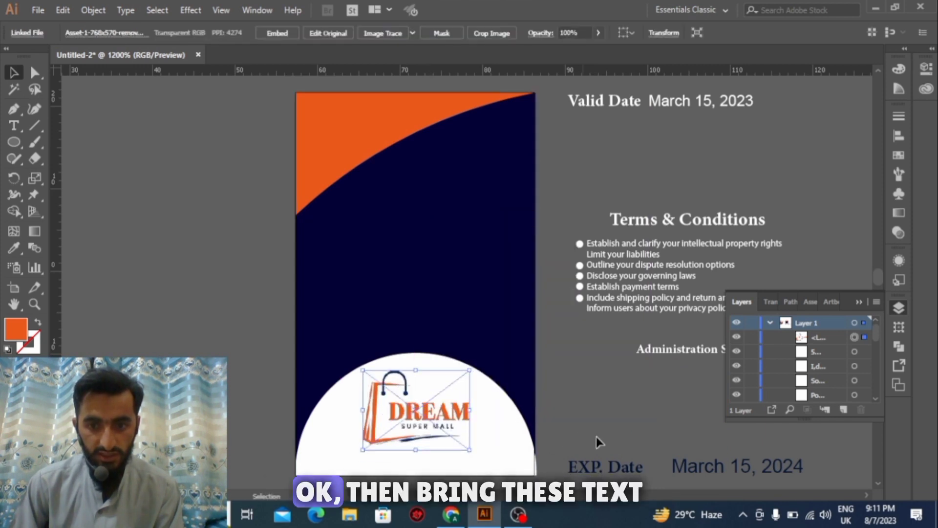
Step: Place the EXP. Date March 15, 2024 text below the logo at the back card's base and bring it to the front
{"action": "left_click_drag", "start_coordinate": [712, 465], "coordinate": [562, 468]}
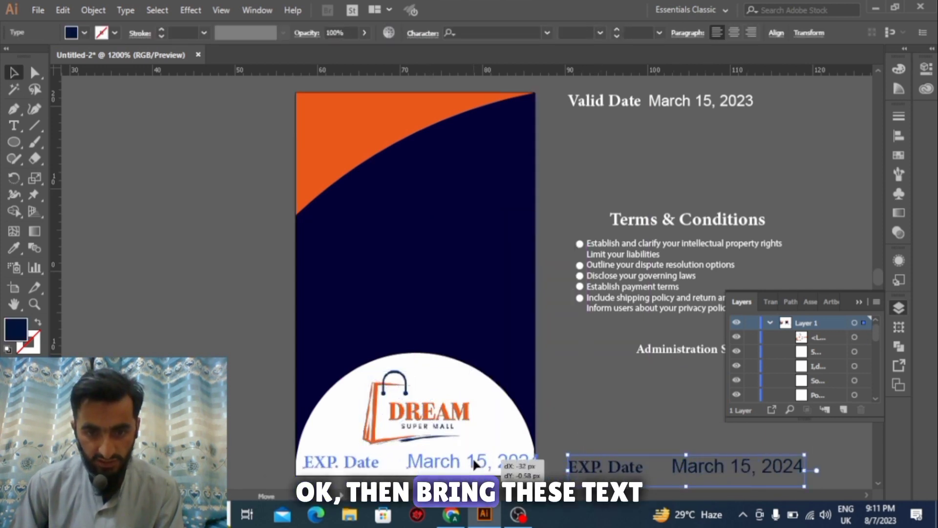
{"action": "left_click_drag", "start_coordinate": [473, 462], "coordinate": [473, 463]}
{"action": "right_click", "coordinate": [473, 463]}
{"action": "mouse_move", "coordinate": [596, 391]}
{"action": "left_click", "coordinate": [702, 390]}
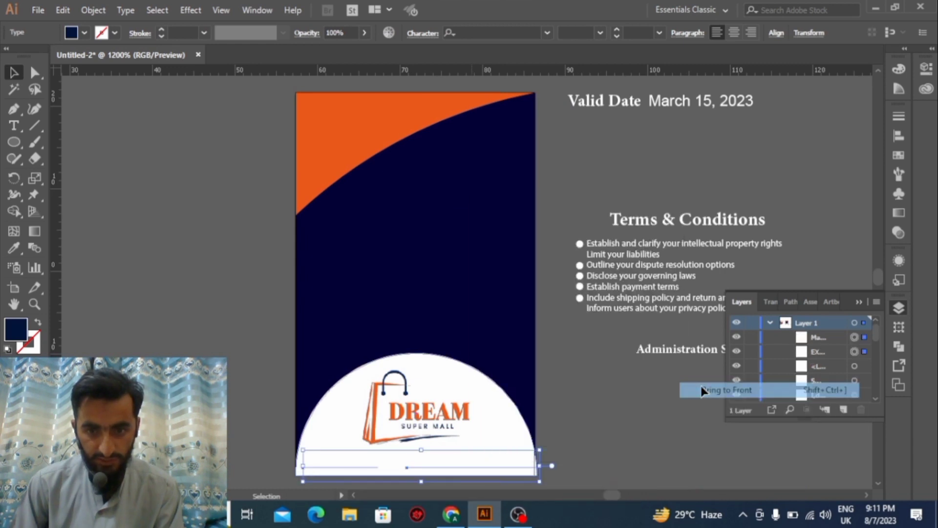
{"action": "left_click_drag", "start_coordinate": [477, 467], "coordinate": [474, 468]}
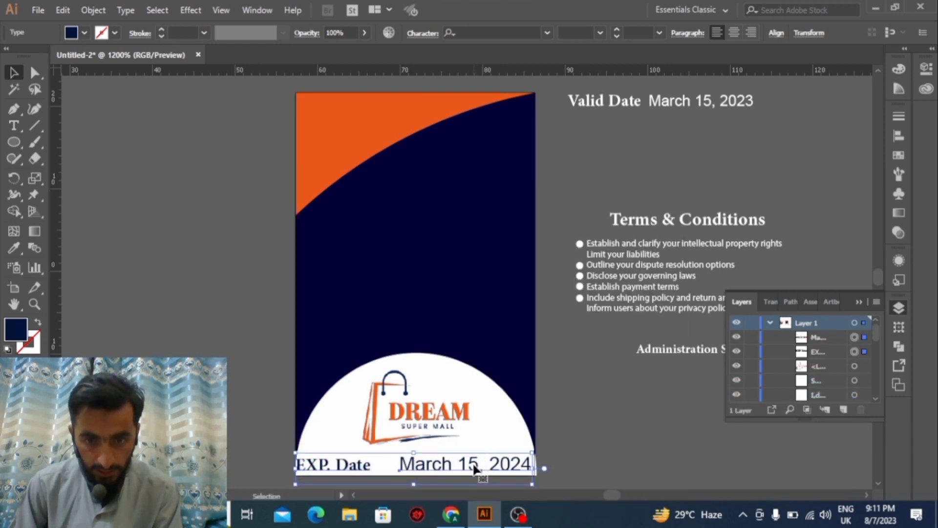
Step: Place the Valid Date March 15, 2023 text at the top of the back card over the orange corner and bring it to the front
{"action": "left_click", "coordinate": [576, 424]}
{"action": "scroll", "coordinate": [580, 419], "scroll_direction": "up", "scroll_amount": 3}
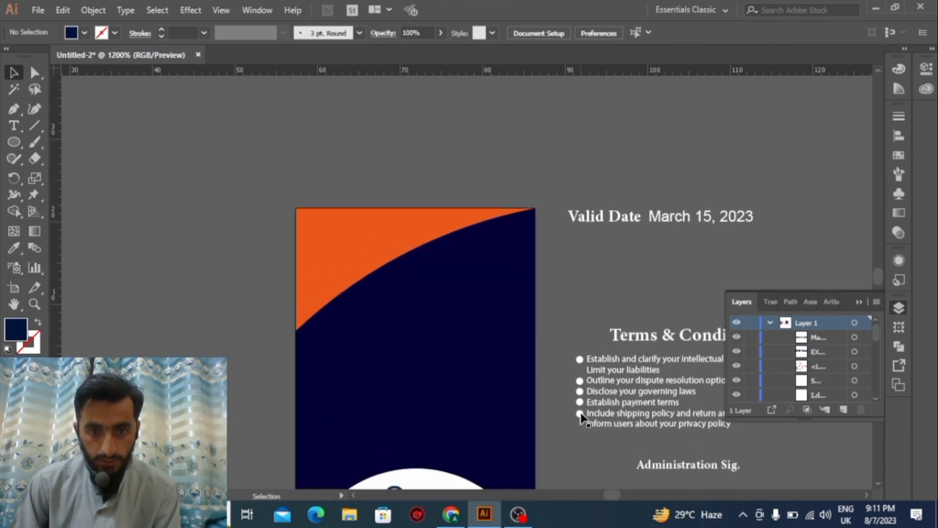
{"action": "left_click_drag", "start_coordinate": [685, 215], "coordinate": [399, 221]}
{"action": "right_click", "coordinate": [417, 220]}
{"action": "mouse_move", "coordinate": [476, 416]}
{"action": "left_click", "coordinate": [649, 415]}
{"action": "key", "text": "ctrl+z"}
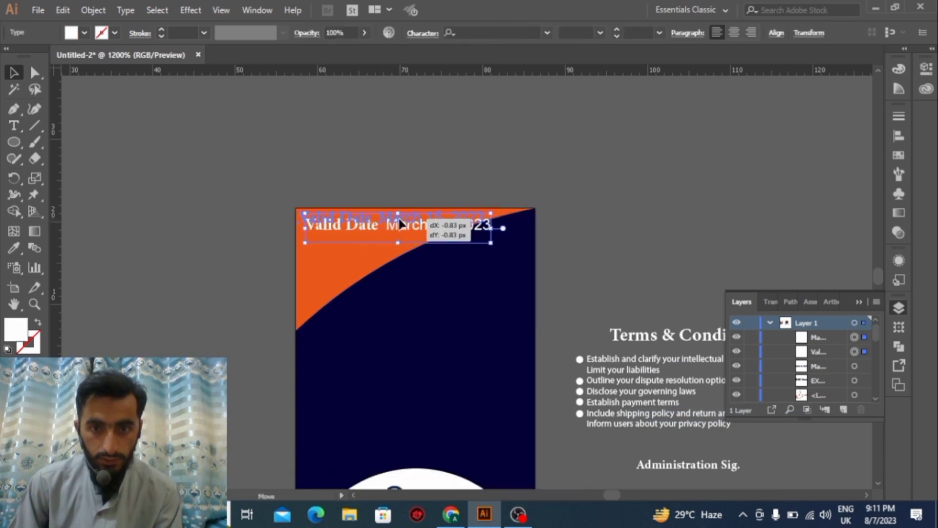
{"action": "left_click", "coordinate": [452, 164]}
Step: Place the Terms & Conditions block with the Administration Sig. line in the middle of the back card and bring it to the front
{"action": "scroll", "coordinate": [660, 293], "scroll_direction": "right", "scroll_amount": 3}
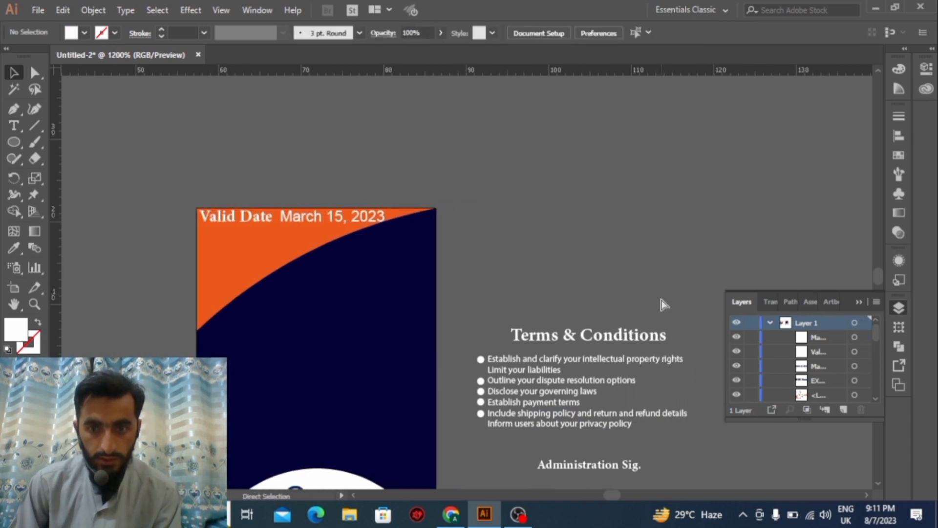
{"action": "scroll", "coordinate": [598, 363], "scroll_direction": "down", "scroll_amount": 1}
{"action": "scroll", "coordinate": [581, 392], "scroll_direction": "down", "scroll_amount": 1}
{"action": "left_click_drag", "start_coordinate": [539, 275], "coordinate": [273, 259]}
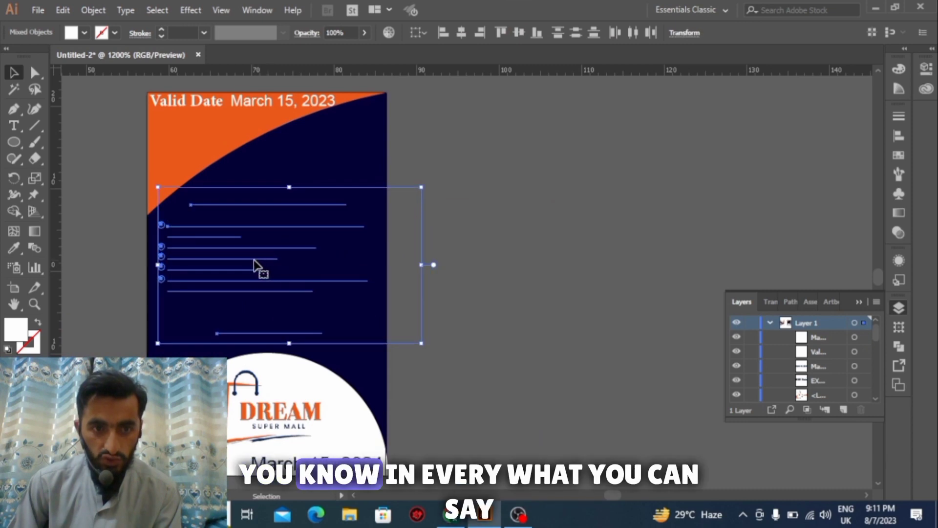
{"action": "right_click", "coordinate": [254, 263]}
{"action": "mouse_move", "coordinate": [362, 400]}
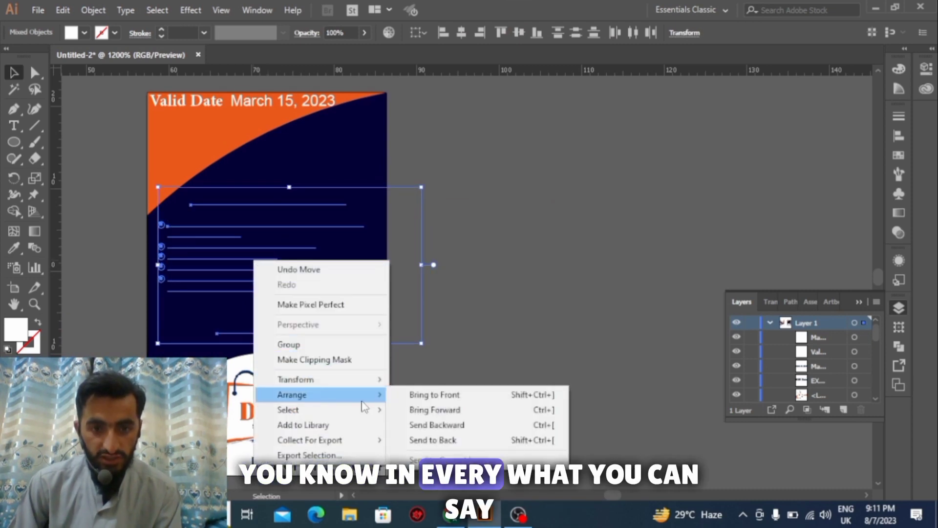
{"action": "left_click", "coordinate": [419, 402]}
{"action": "left_click", "coordinate": [555, 287]}
Step: Review the layout of the front and back ID cards side by side
{"action": "scroll", "coordinate": [342, 337], "scroll_direction": "left", "scroll_amount": 3}
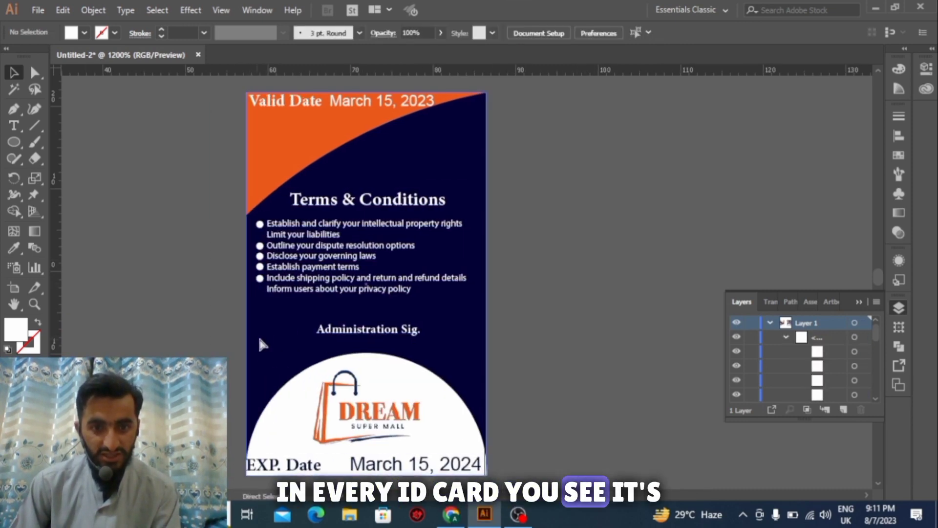
{"action": "scroll", "coordinate": [264, 338], "scroll_direction": "left", "scroll_amount": 3}
{"action": "scroll", "coordinate": [265, 339], "scroll_direction": "up", "scroll_amount": 3}
{"action": "scroll", "coordinate": [271, 337], "scroll_direction": "left", "scroll_amount": 5}
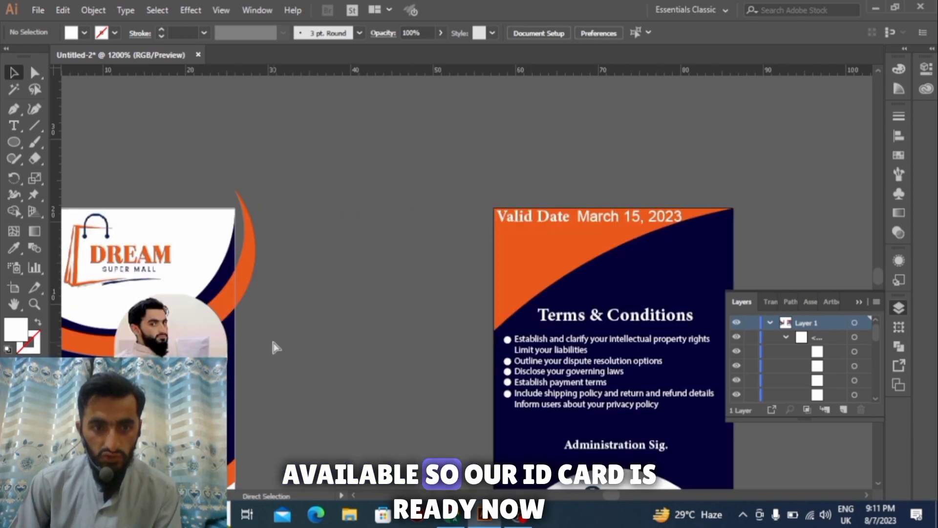
{"action": "scroll", "coordinate": [274, 347], "scroll_direction": "down", "scroll_amount": 4}
{"action": "scroll", "coordinate": [277, 347], "scroll_direction": "left", "scroll_amount": 4}
{"action": "scroll", "coordinate": [279, 347], "scroll_direction": "down", "scroll_amount": 5}
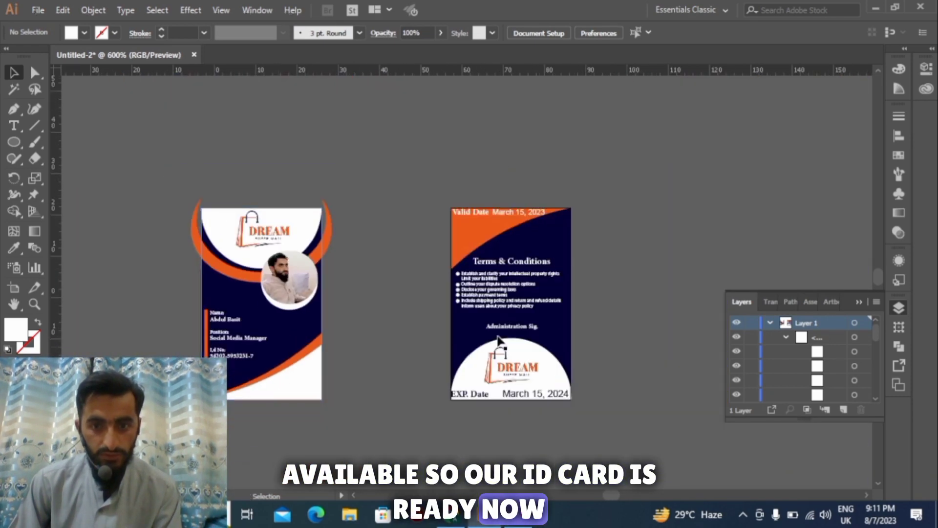